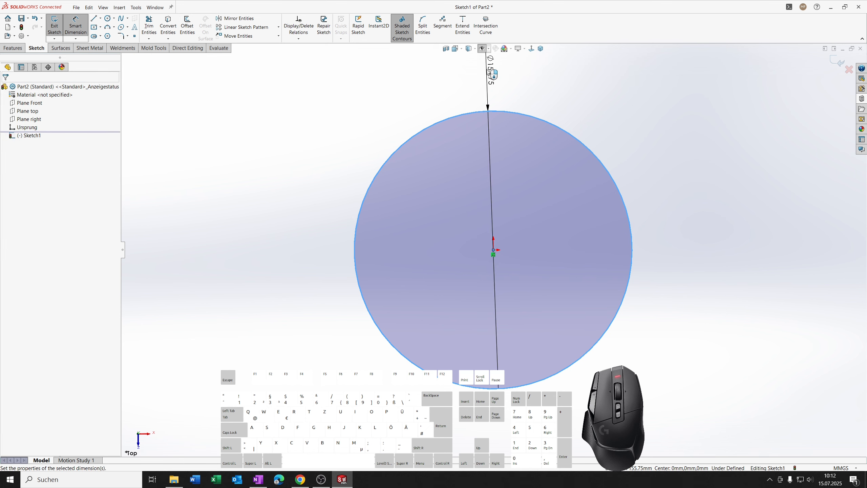
Set the sketched circle's diameter to 100 mm, close the sketch and extrude it 10 mm into a solid disc.
type("100")
key("Return")
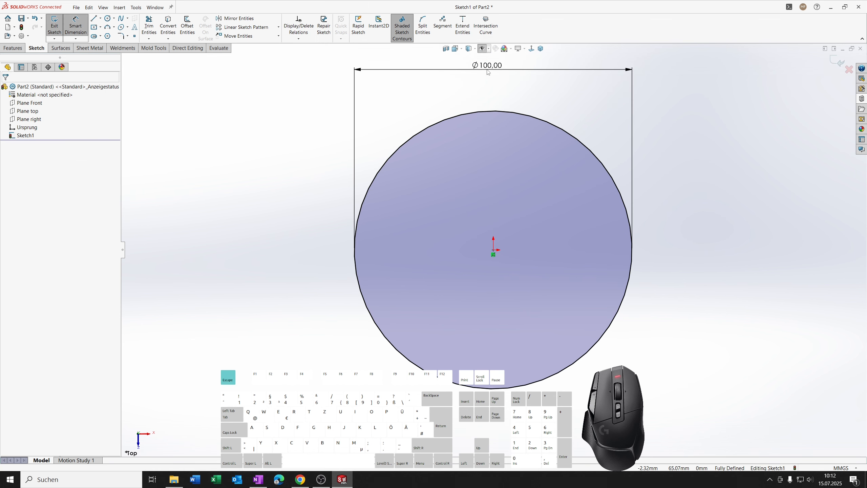
key("d")
left_click(202, 105)
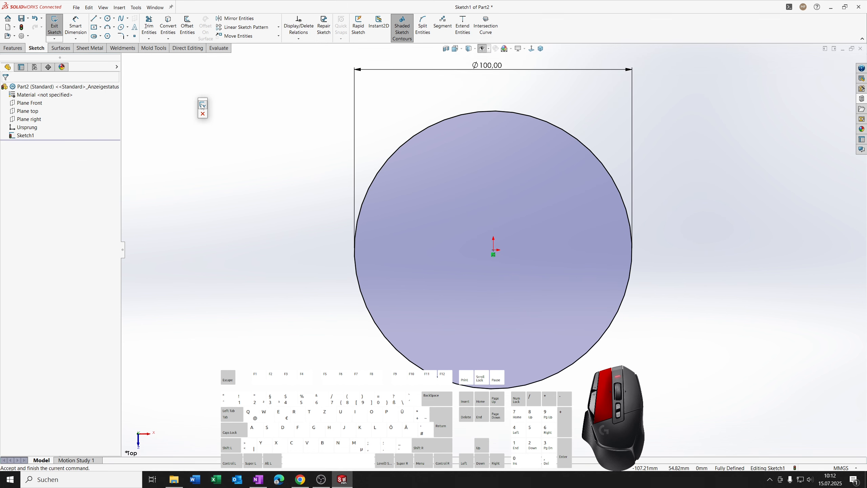
left_click(58, 25)
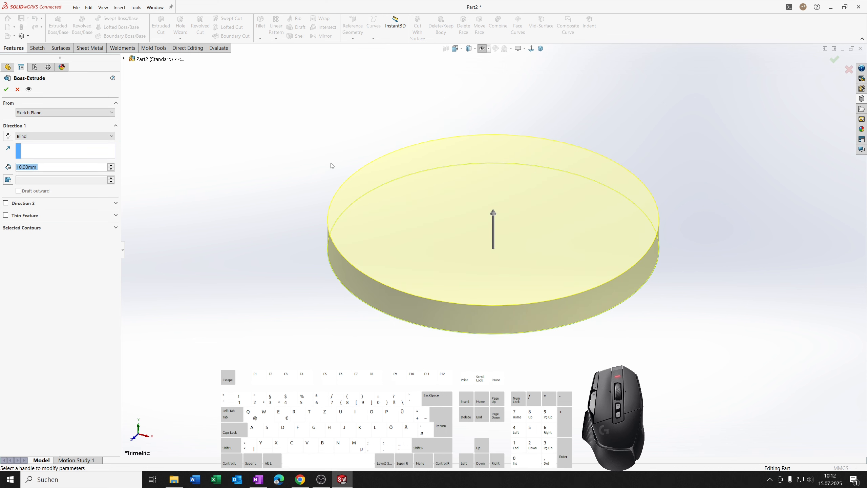
key("Return")
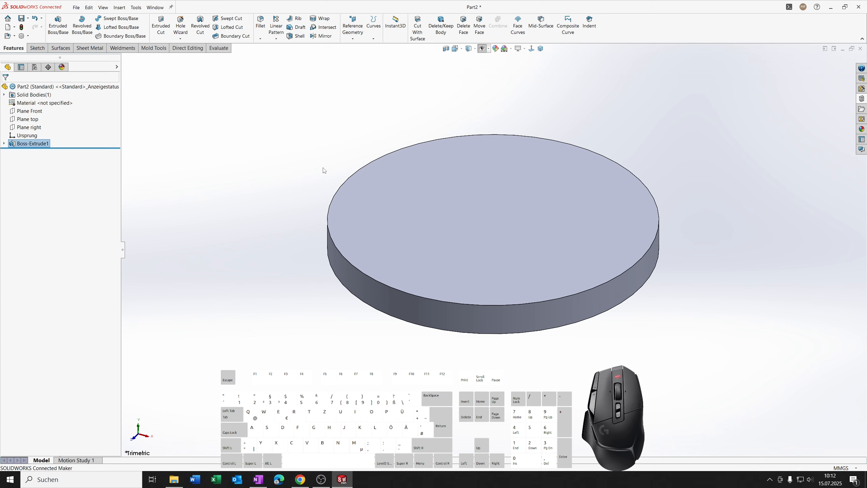
Start a sketch on the disc's top face and insert the picture Herz from the Sketch Pictures folder as a sketch picture.
left_click(438, 192)
left_click(469, 140)
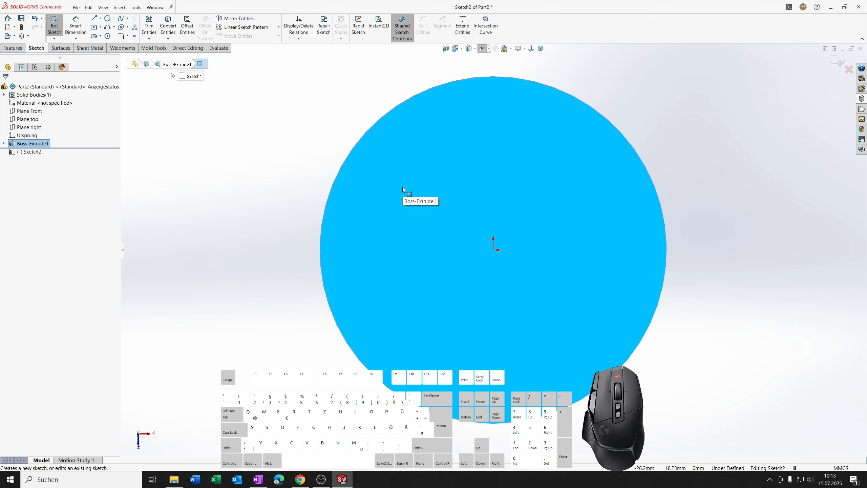
key("s")
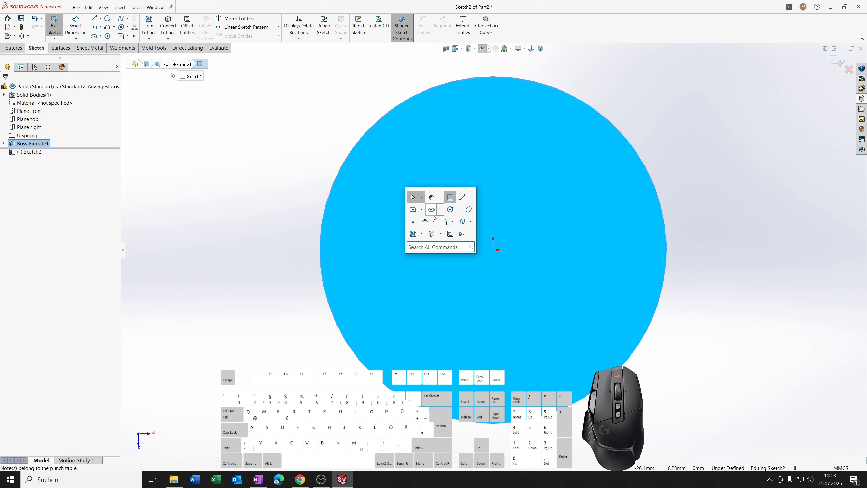
type("ske")
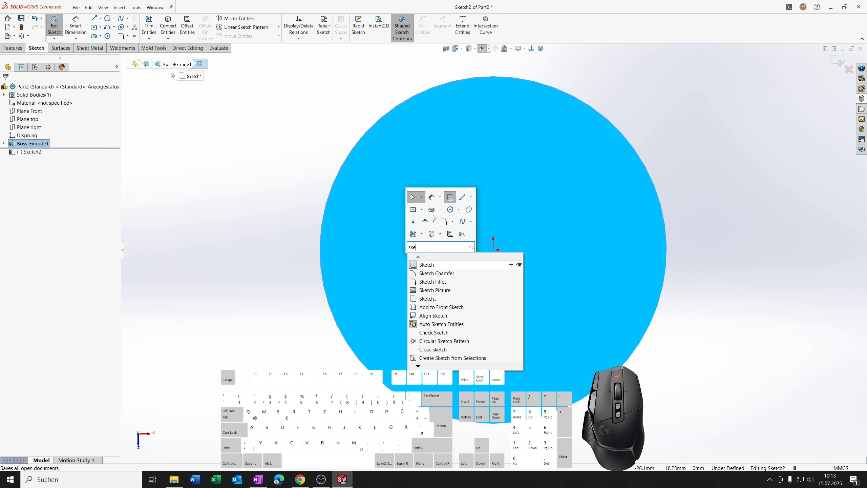
left_click(432, 290)
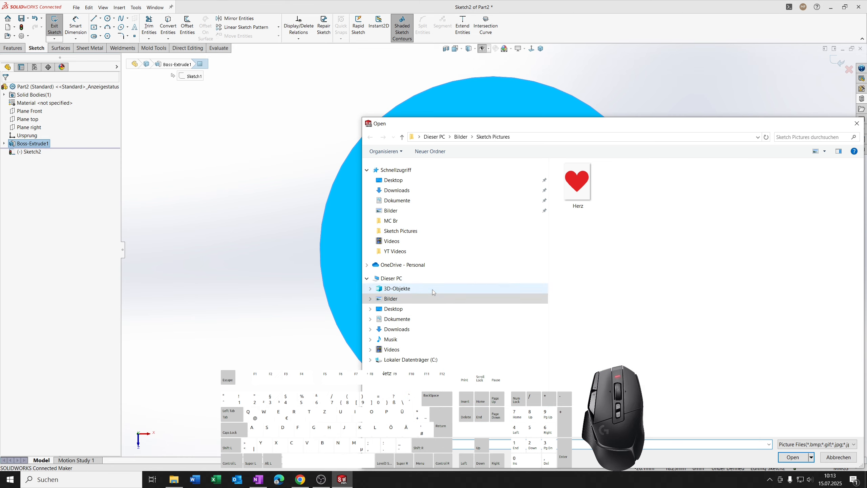
left_click_drag(555, 124, 479, 108)
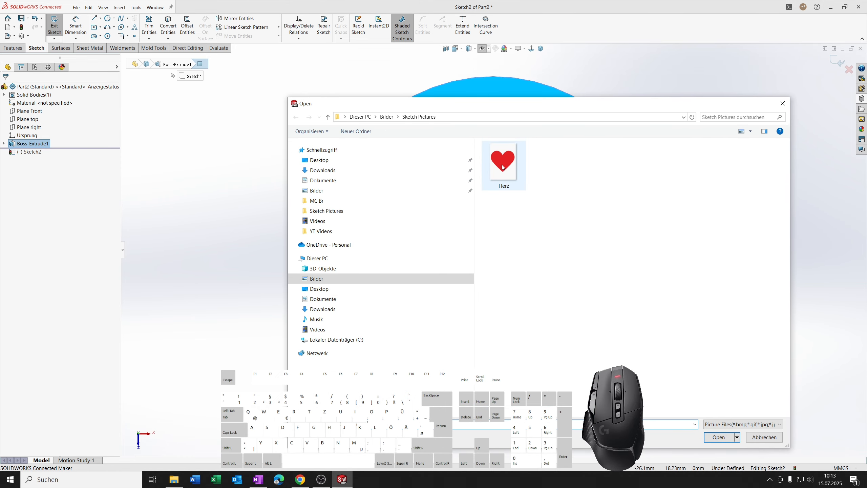
left_click(505, 173)
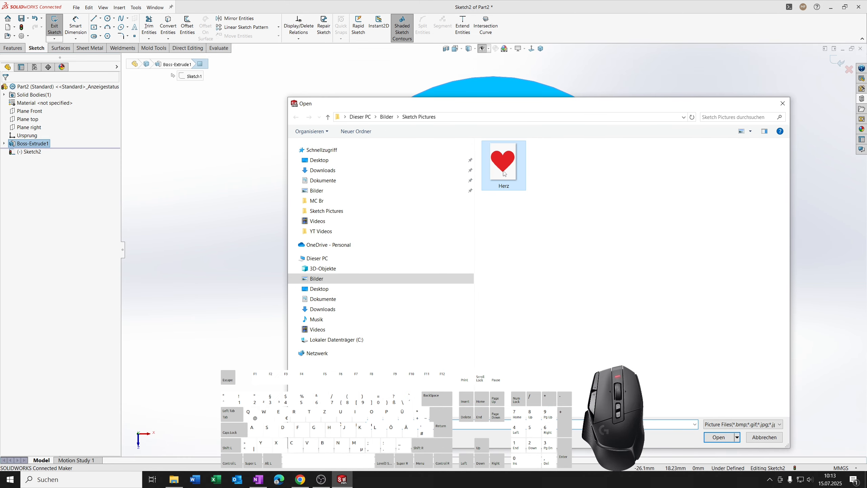
left_click(719, 437)
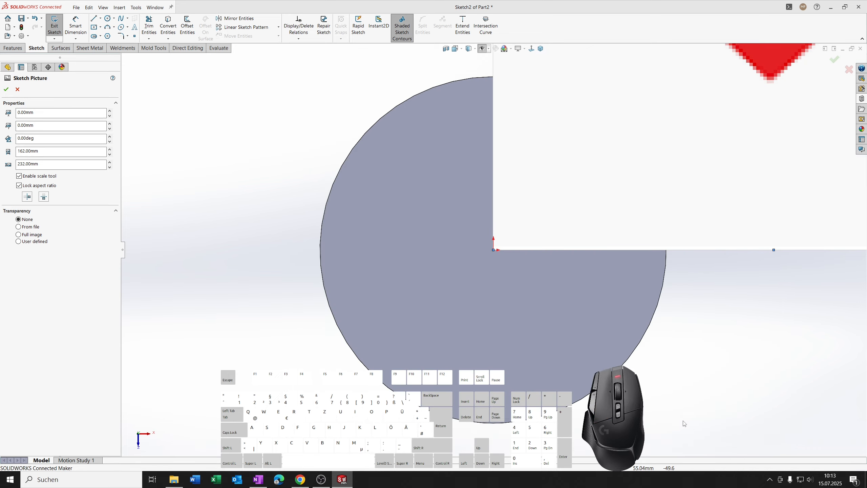
Stretch the picture's scaling line across the full width of the heart and set its length to 70 mm.
scroll(635, 330, "down", 7)
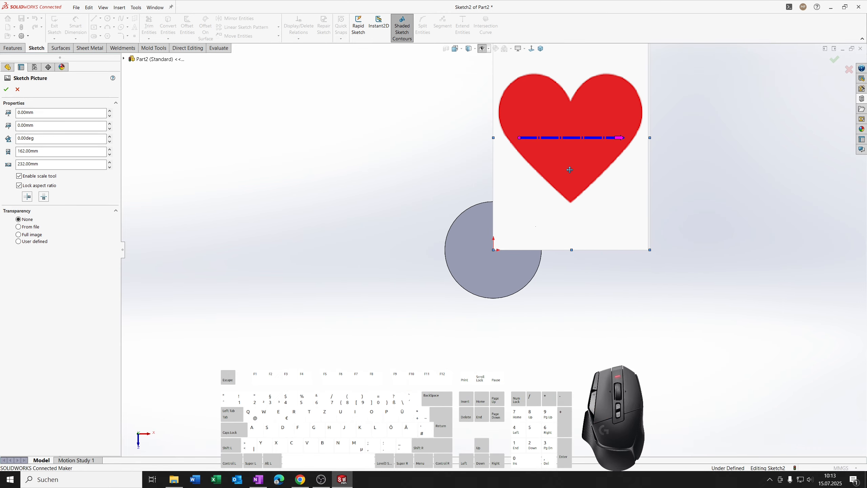
scroll(568, 166, "up", 3)
scroll(569, 164, "down", 3)
scroll(569, 161, "up", 3)
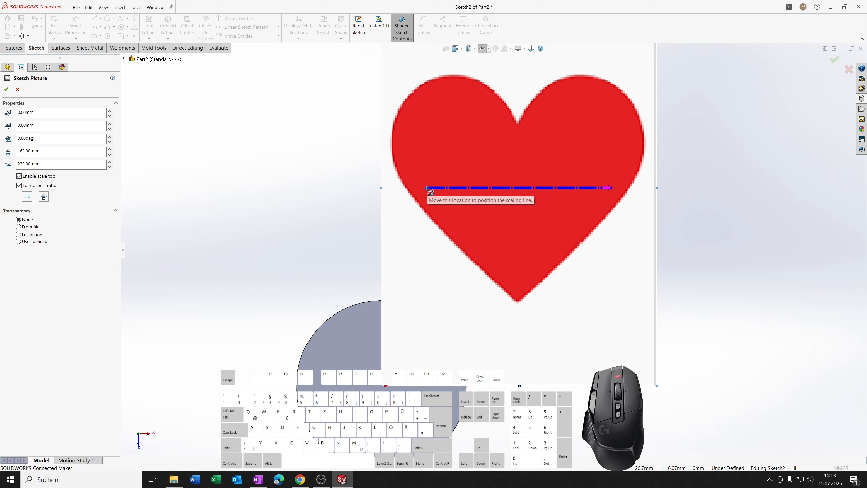
left_click_drag(427, 187, 394, 154)
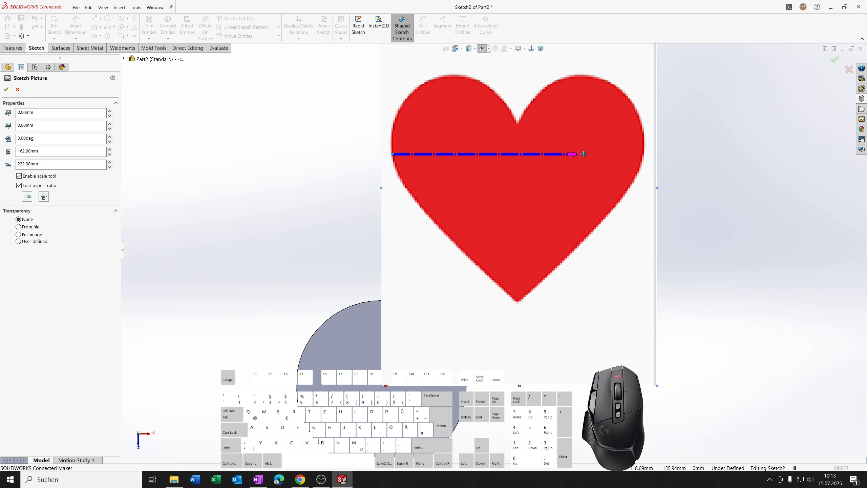
left_click_drag(577, 156, 645, 156)
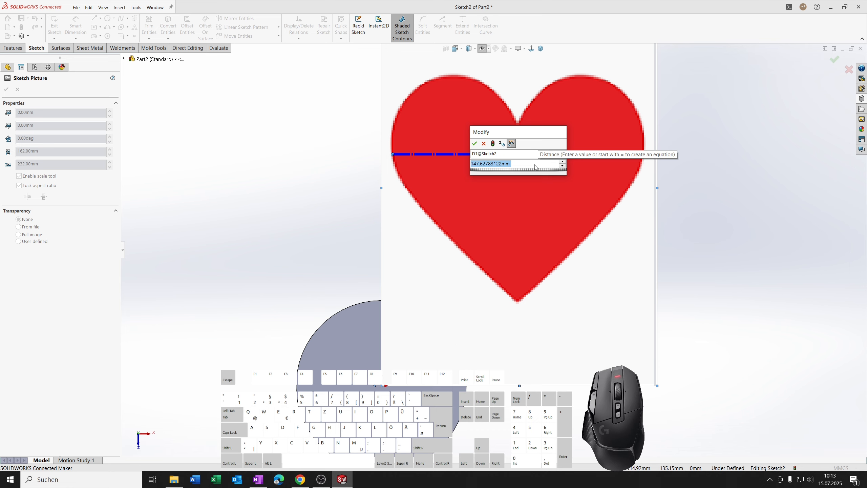
type("70")
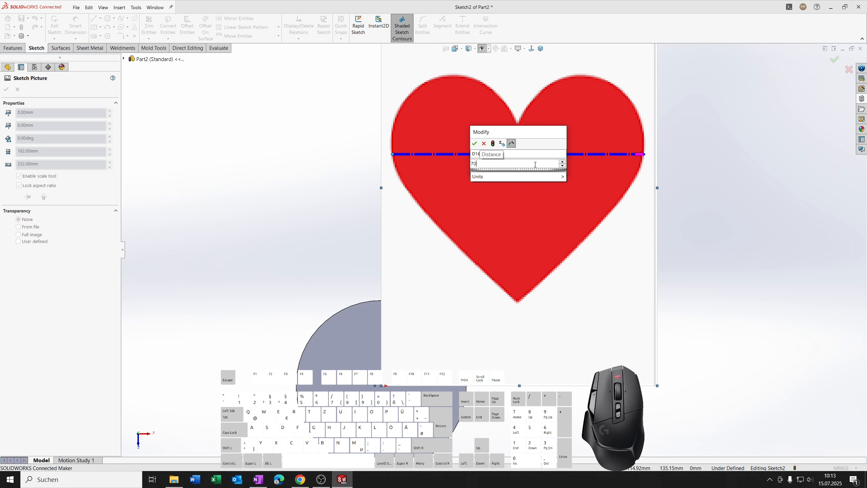
key("Return")
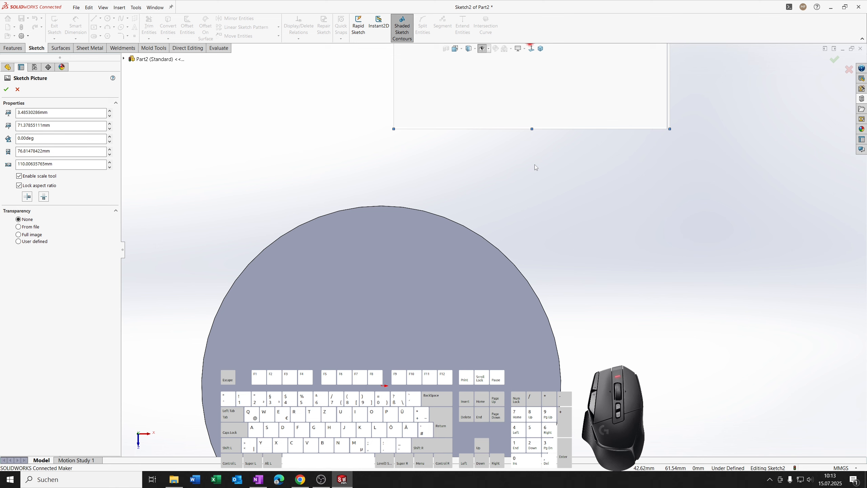
Move the scaled heart picture onto the disc, with its origin at about X -37.4 mm and Y -59.6 mm.
scroll(533, 164, "up", 5)
scroll(466, 80, "down", 1)
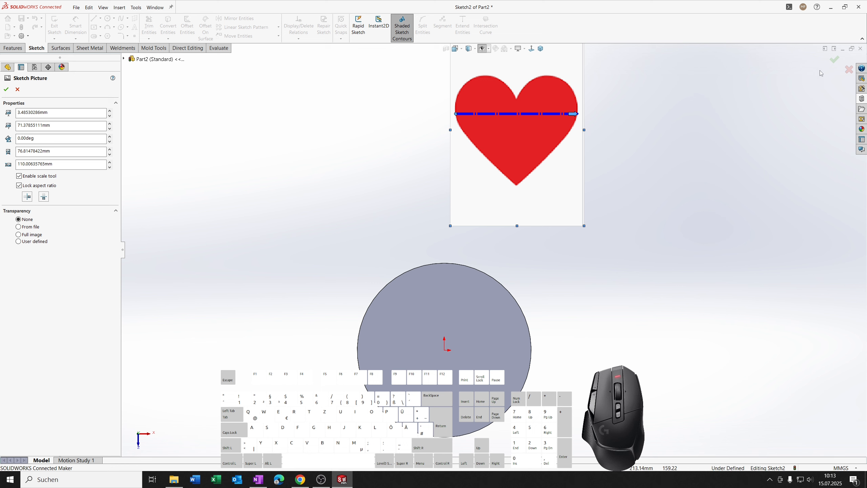
left_click(835, 59)
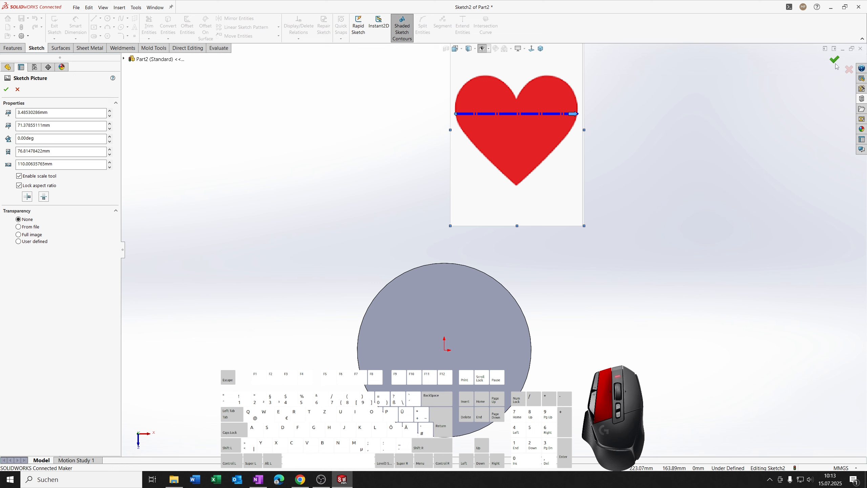
left_click(535, 140)
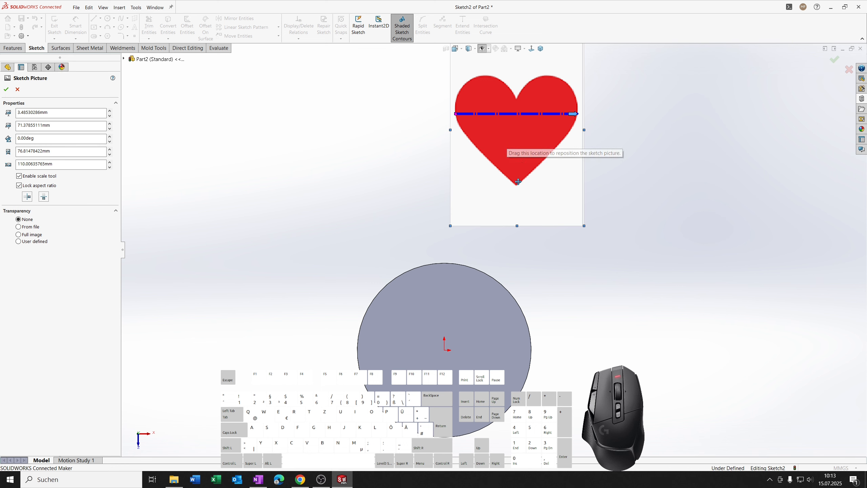
mouse_move(507, 144)
left_mouse_down()
mouse_move(474, 289)
mouse_move(437, 371)
left_mouse_up()
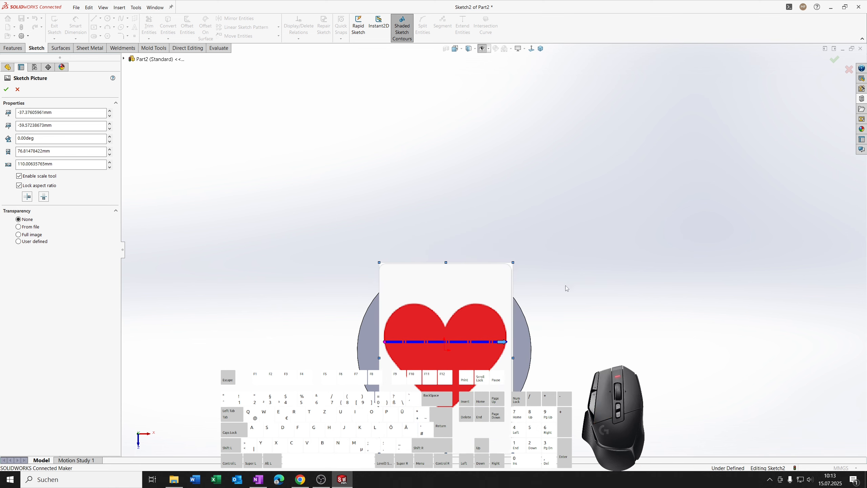
left_click(833, 58)
Draw a vertical construction line from the disc's lower edge through its centre to the upper edge.
scroll(436, 282, "up", 2)
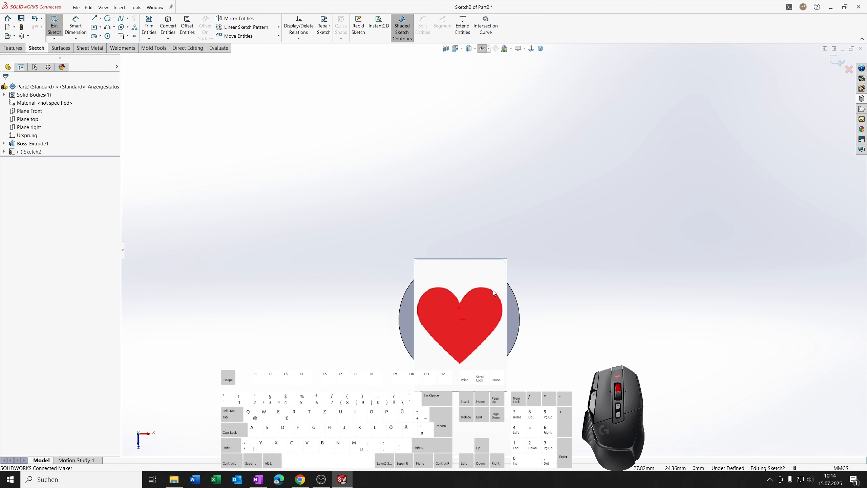
left_click(448, 259)
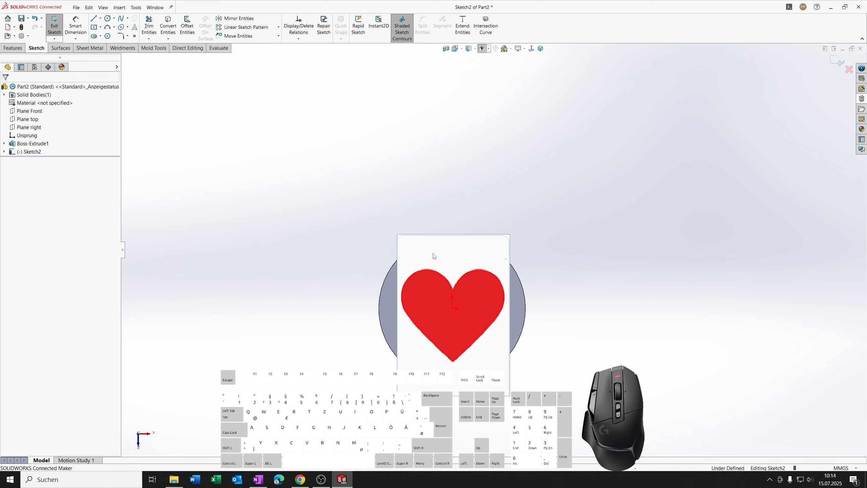
right_click_drag(383, 177, 417, 247)
left_click(454, 381)
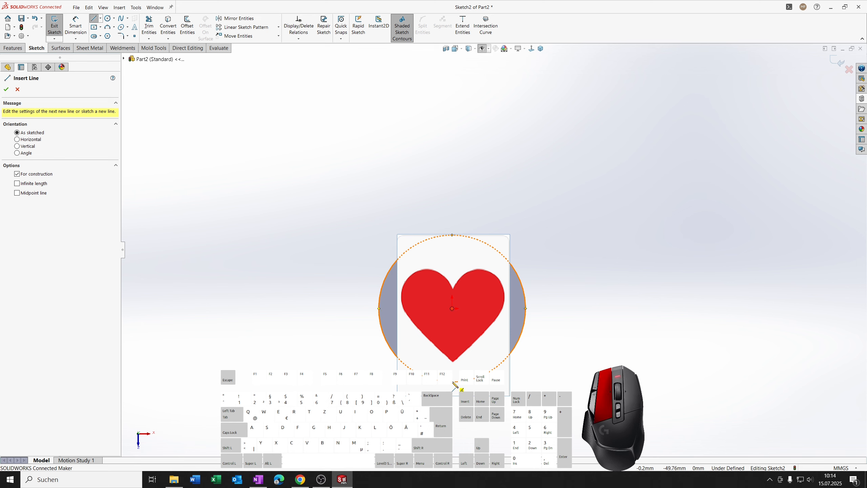
scroll(452, 239, "down", 4)
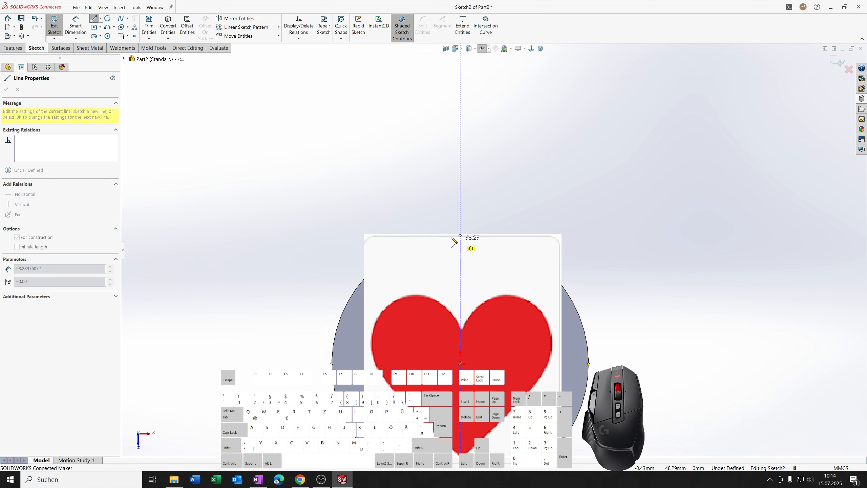
left_click(464, 236)
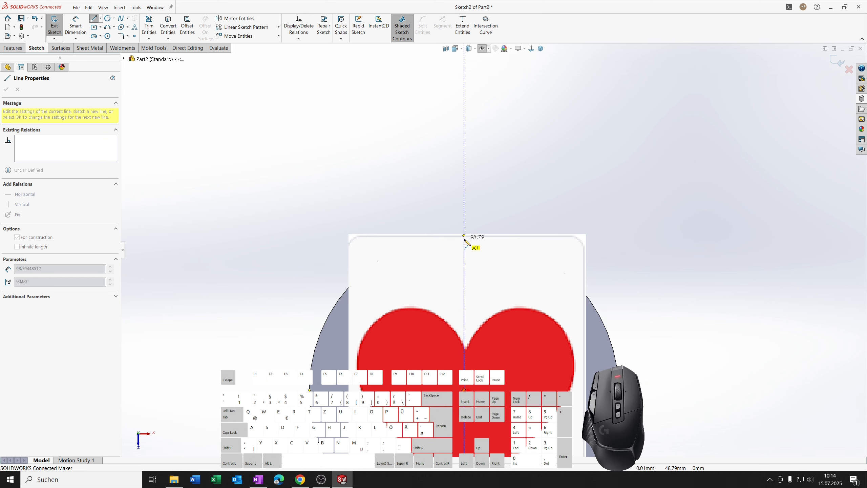
key("Escape")
scroll(493, 244, "up", 2)
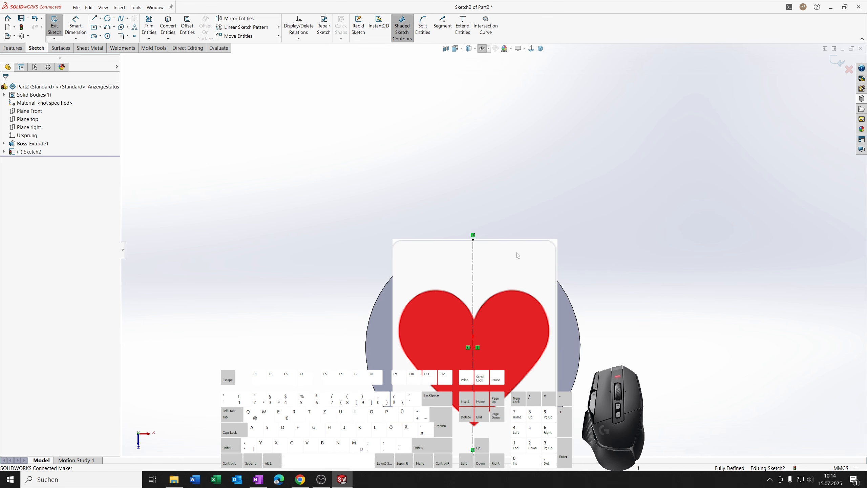
Reposition the heart picture to about X -37.8 mm and Y -60.4 mm so its notch lies on the vertical construction line.
left_click(525, 261)
double_click(524, 259)
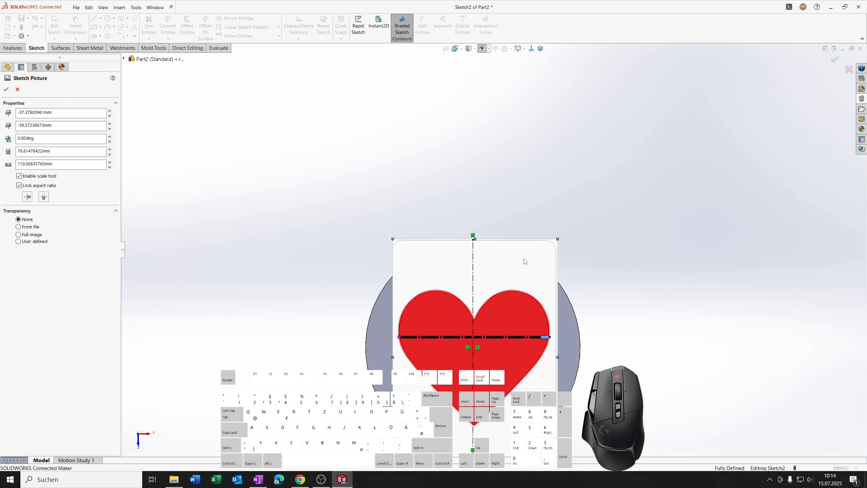
mouse_move(515, 283)
left_mouse_down()
mouse_move(529, 285)
mouse_move(514, 286)
left_mouse_up()
scroll(481, 340, "down", 10)
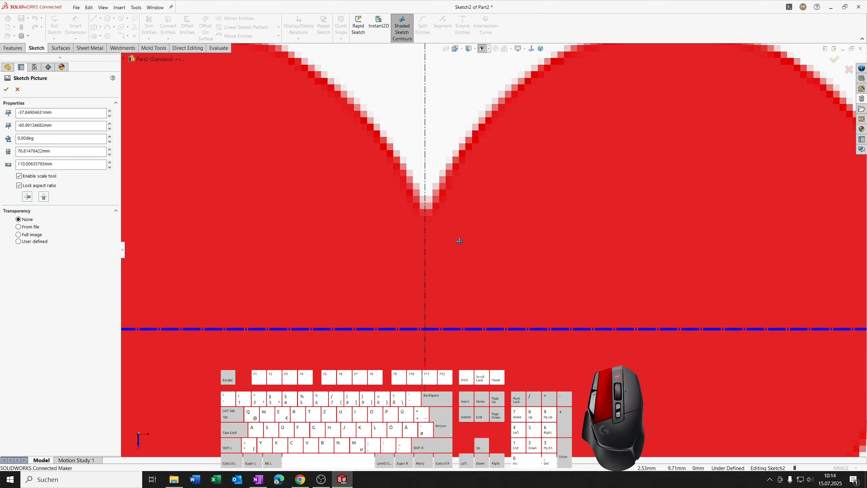
left_click_drag(460, 241, 458, 232)
scroll(437, 200, "up", 5)
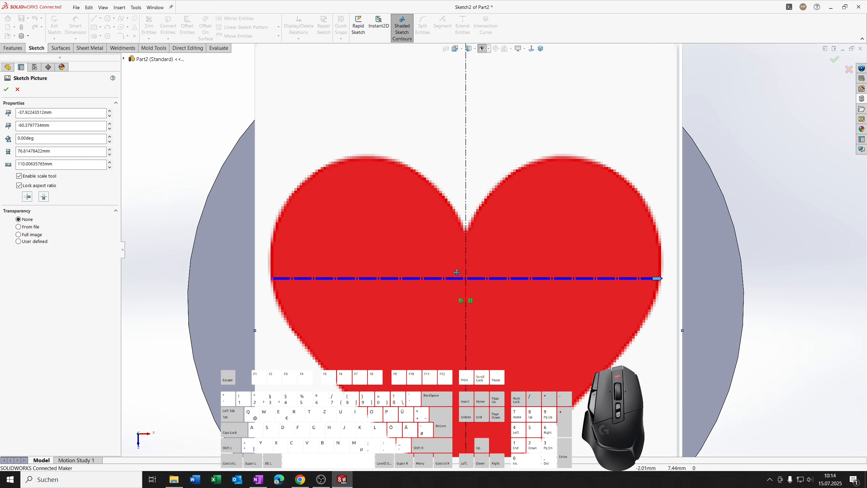
scroll(457, 273, "up", 4)
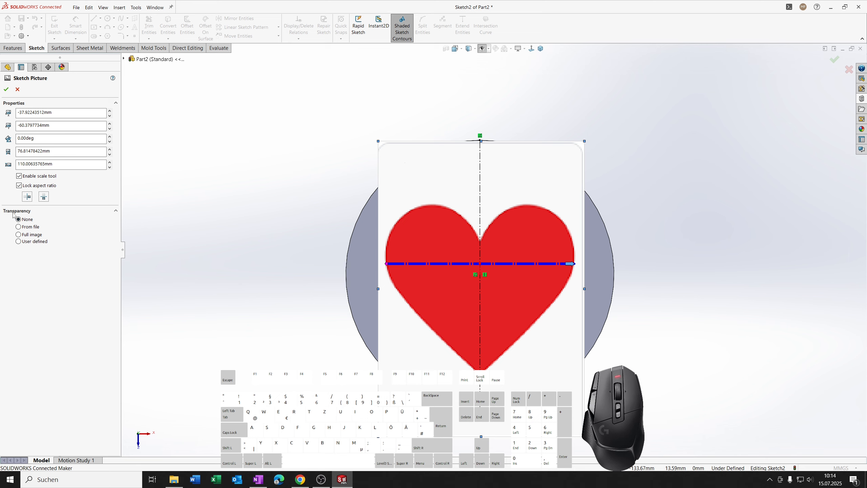
Apply full-image transparency of 0.60 to the heart picture, accept it and exit the sketch.
left_click(19, 235)
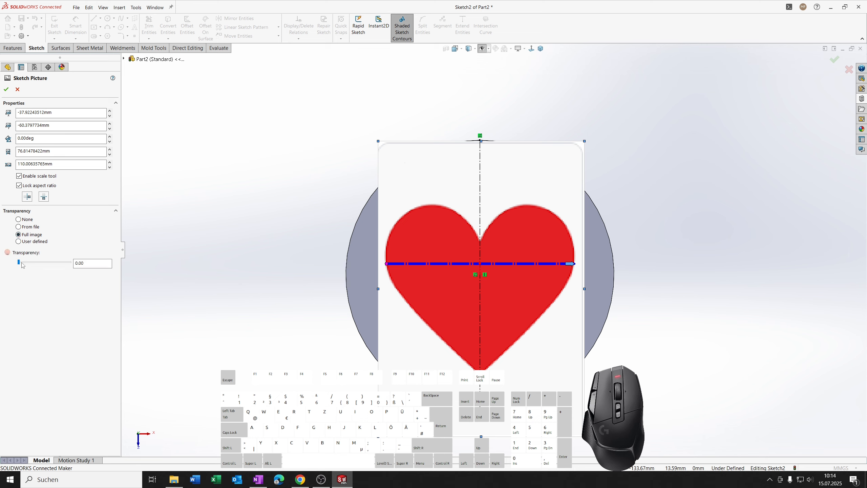
left_click_drag(20, 263, 44, 264)
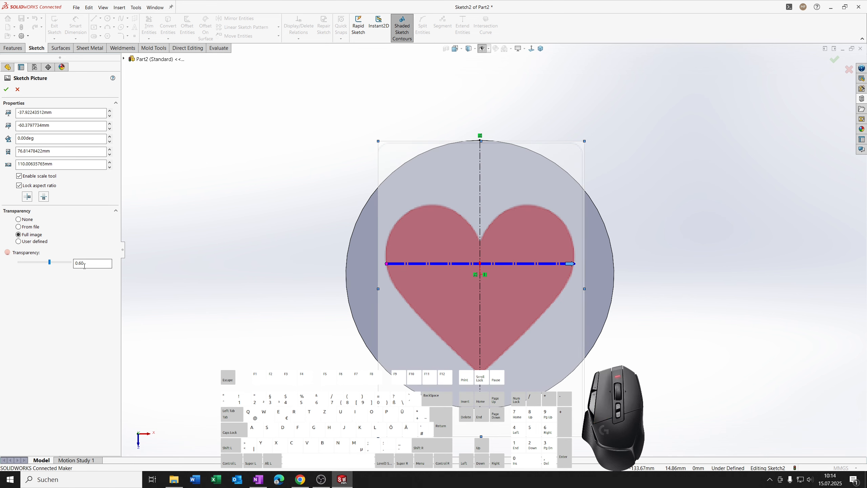
left_click(6, 89)
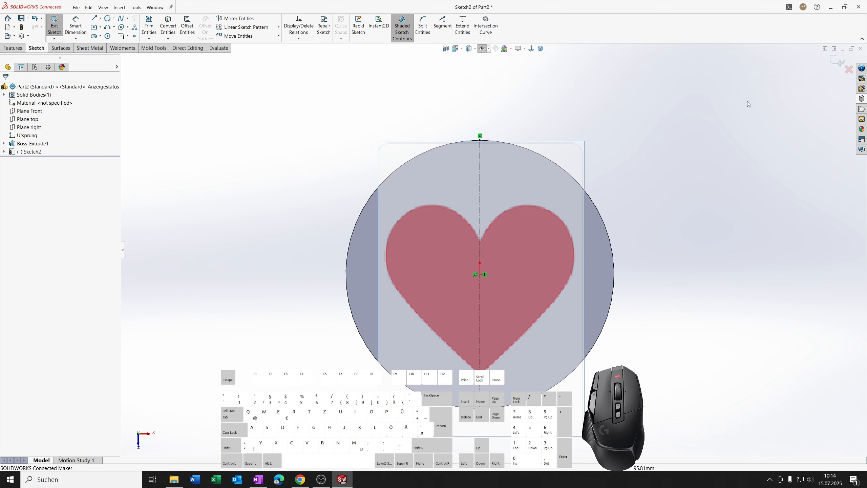
left_click(837, 62)
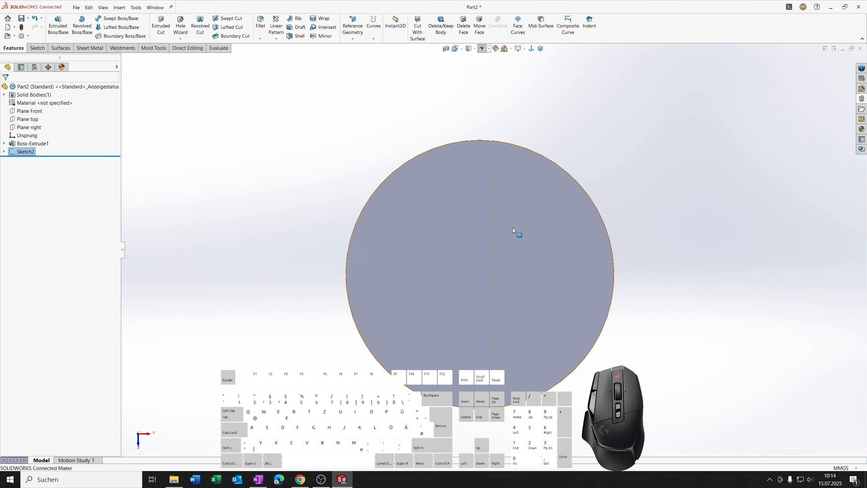
Start a new sketch on the disc's top face and make the heart reference picture visible again.
left_click(422, 216)
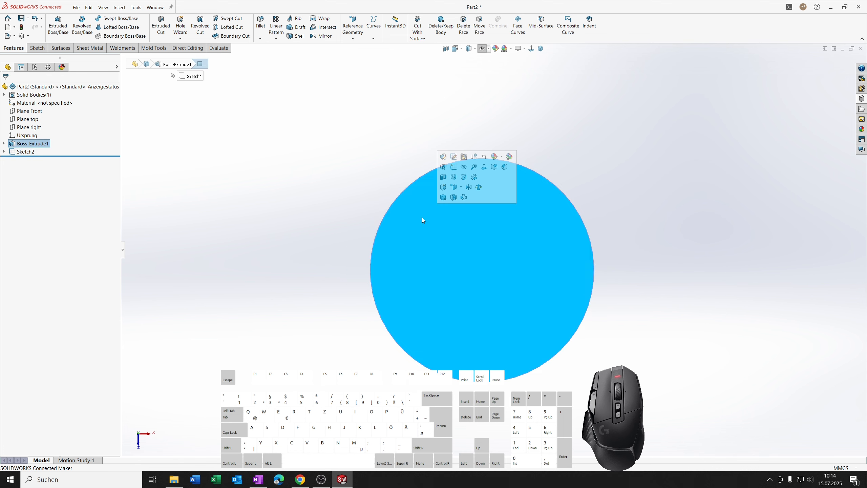
left_click(454, 167)
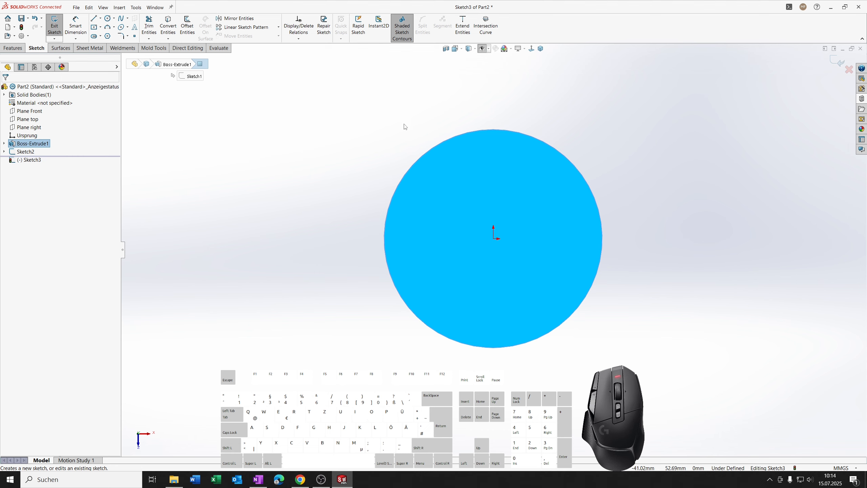
left_click(482, 48)
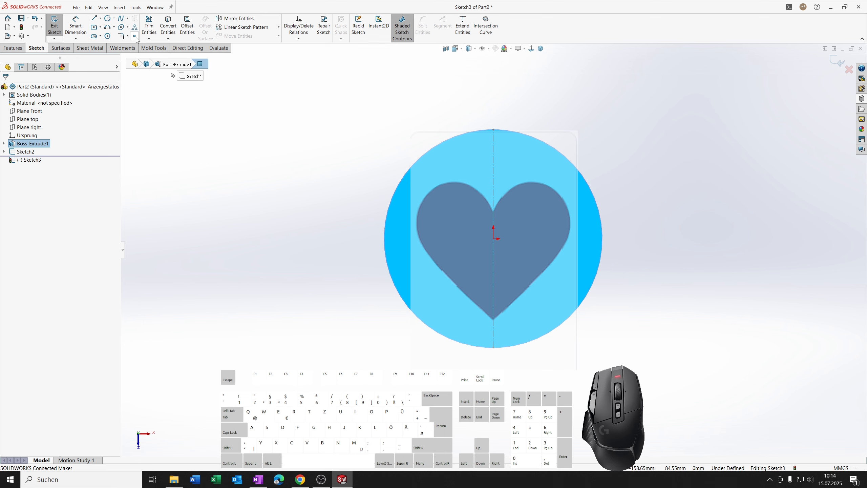
Try tracing the heart's lower left flank with a straight line about 43 mm long from the bottom tip, and delete it.
right_click_drag(313, 140, 273, 141)
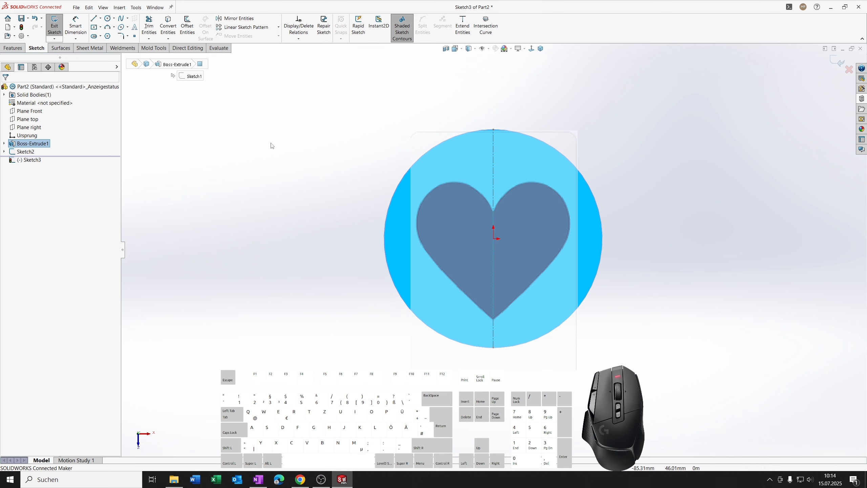
scroll(478, 290, "down", 5)
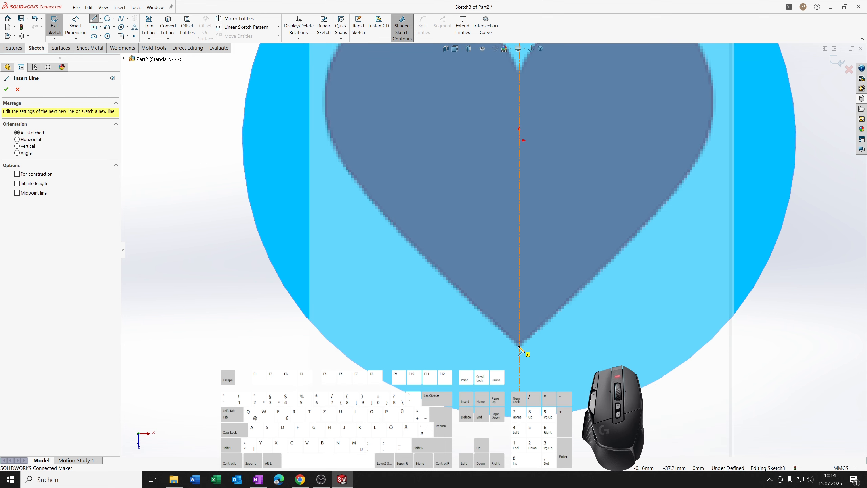
left_click(519, 346)
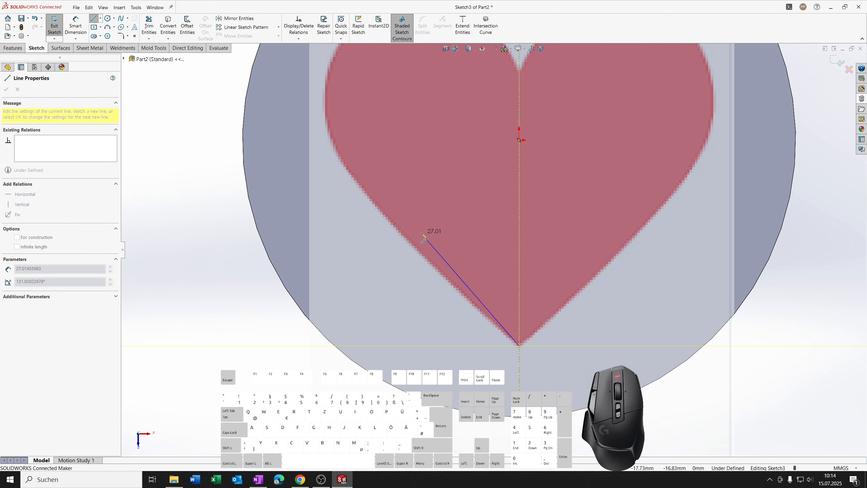
left_click(354, 176)
key("Escape")
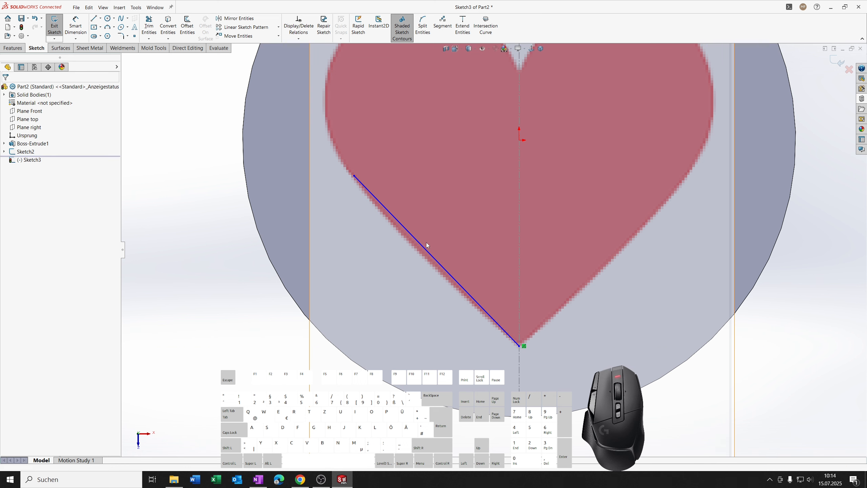
scroll(465, 290, "down", 2)
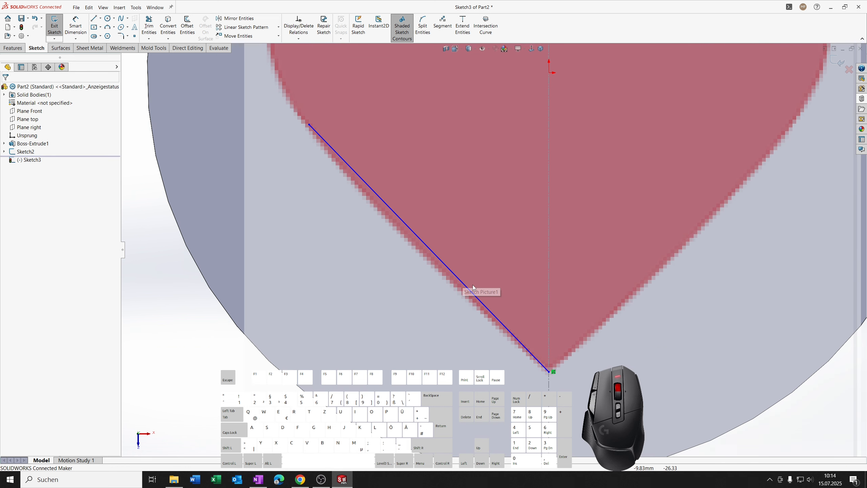
left_click(423, 244)
key("Escape")
scroll(416, 236, "up", 3)
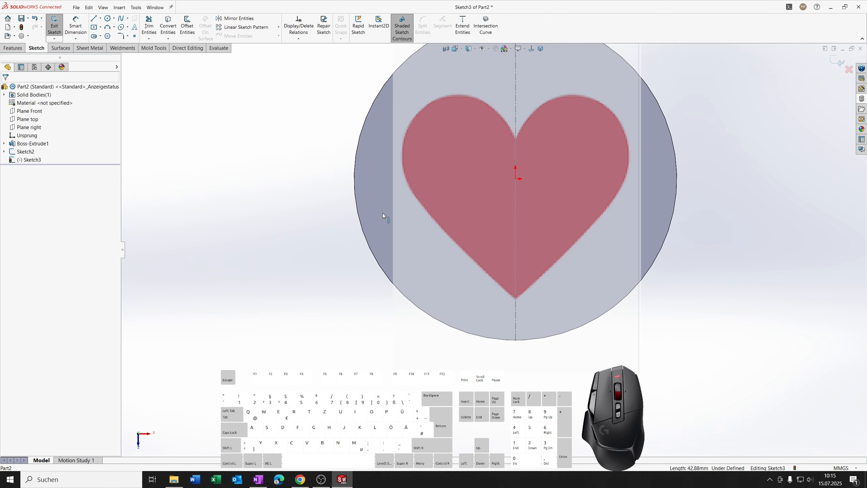
Trace the heart's left half with one spline from the bottom tip, up the flank and around the lobe to the notch on the centreline.
left_click(121, 19)
scroll(522, 148, "down", 3)
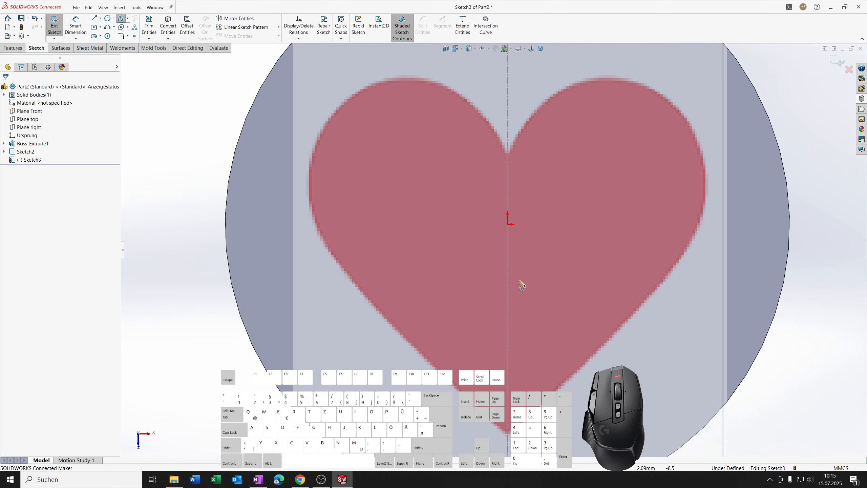
scroll(515, 435, "up", 1)
scroll(513, 441, "down", 2)
left_click(501, 381)
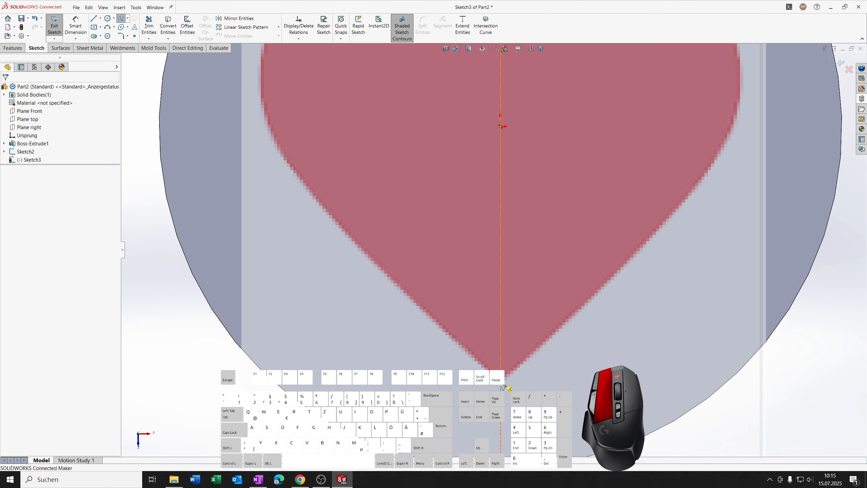
left_click(428, 313)
left_click(351, 238)
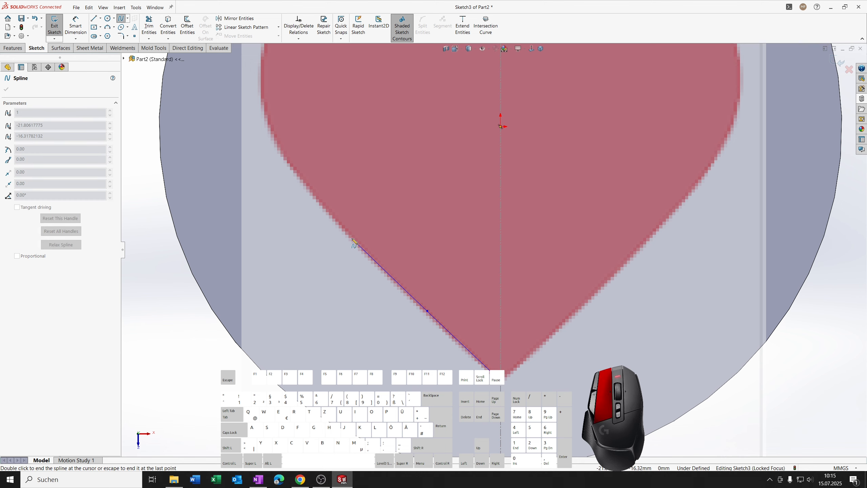
left_click(338, 183)
scroll(348, 156, "down", 2)
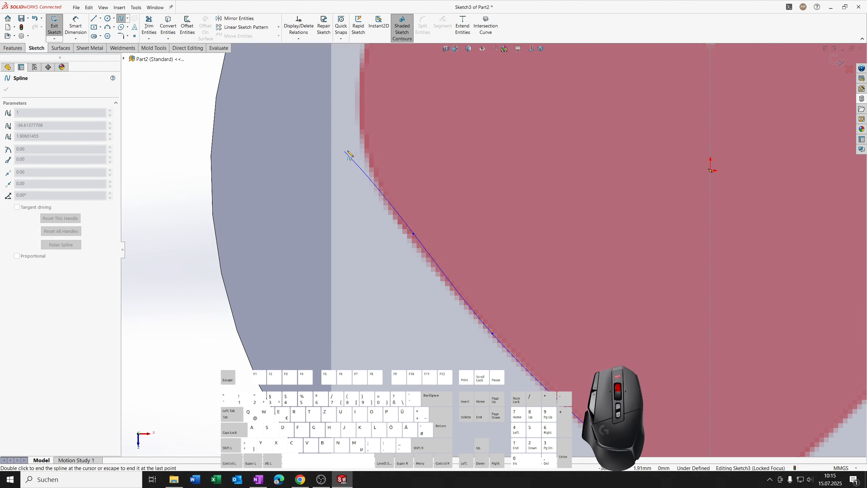
left_click(367, 157)
left_click(366, 111)
scroll(367, 112, "up", 2)
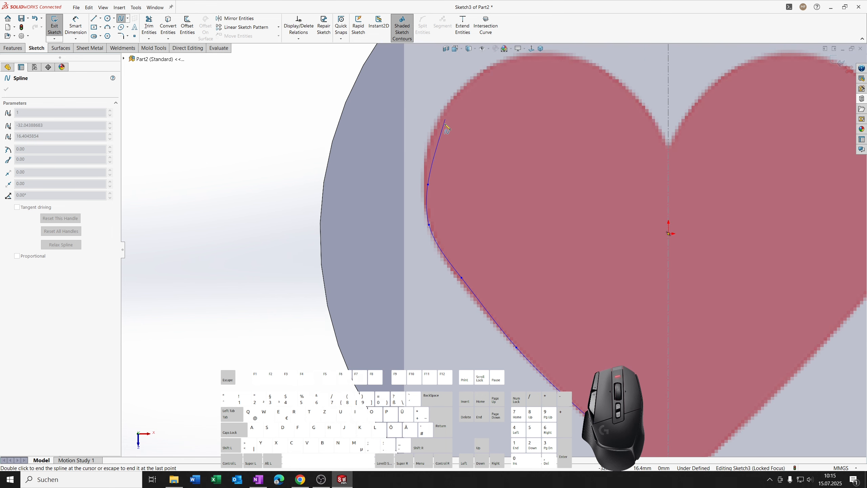
left_click(433, 129)
left_click(464, 85)
left_click(507, 60)
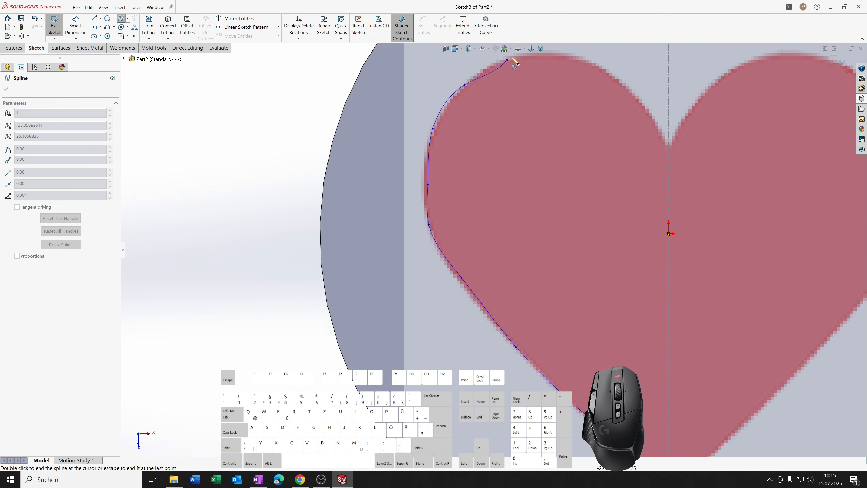
scroll(509, 62, "up", 2)
scroll(543, 111, "down", 3)
left_click(554, 115)
left_click(592, 131)
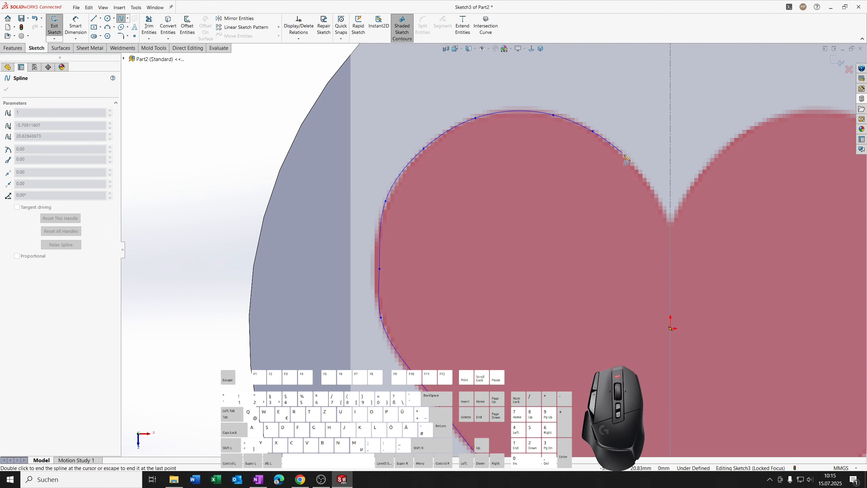
left_click(626, 159)
left_click(666, 211)
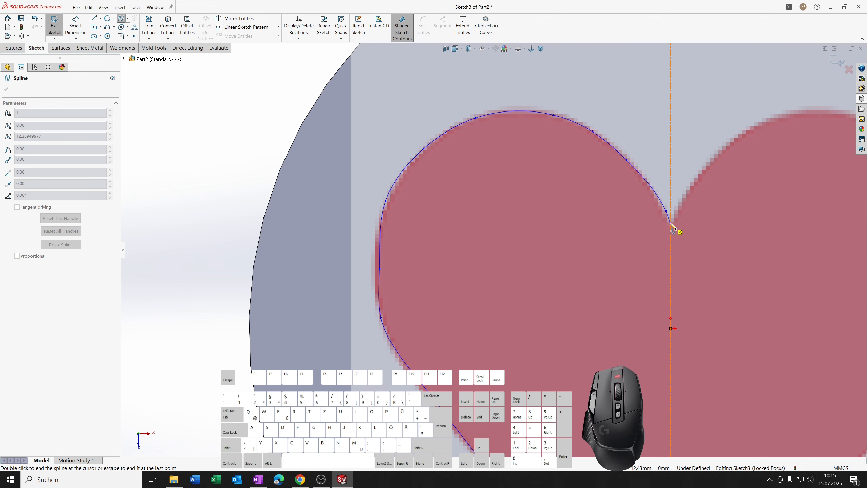
scroll(678, 239, "up", 1)
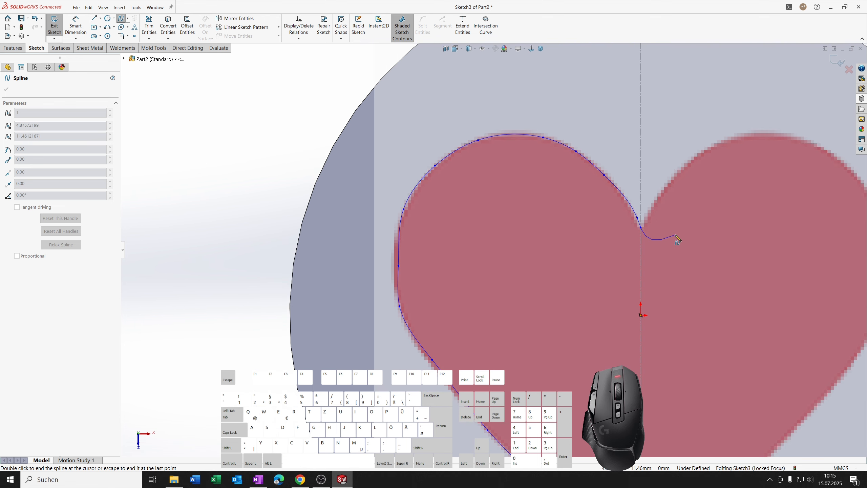
key("Escape")
scroll(667, 236, "up", 4)
scroll(547, 310, "down", 1)
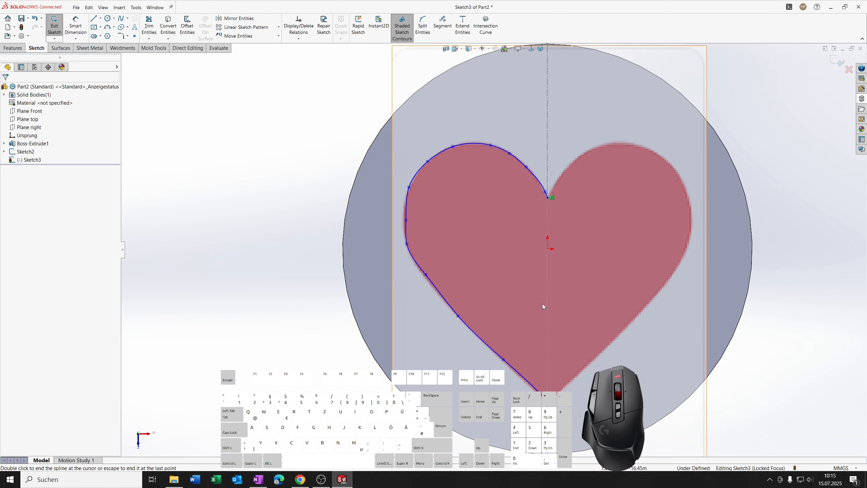
Move the spline point at the left lobe's widest part slightly outward to match the picture's edge.
scroll(427, 227, "down", 5)
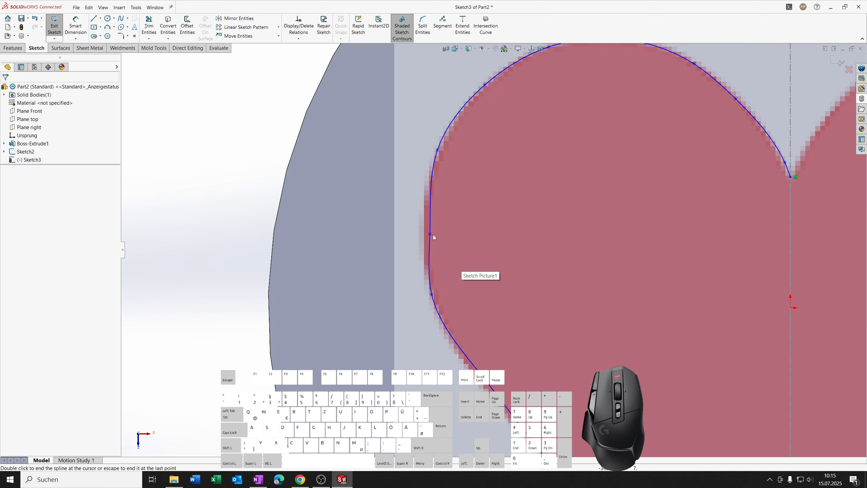
left_click_drag(429, 234, 425, 233)
scroll(451, 244, "up", 3)
left_click(352, 228)
scroll(371, 222, "up", 4)
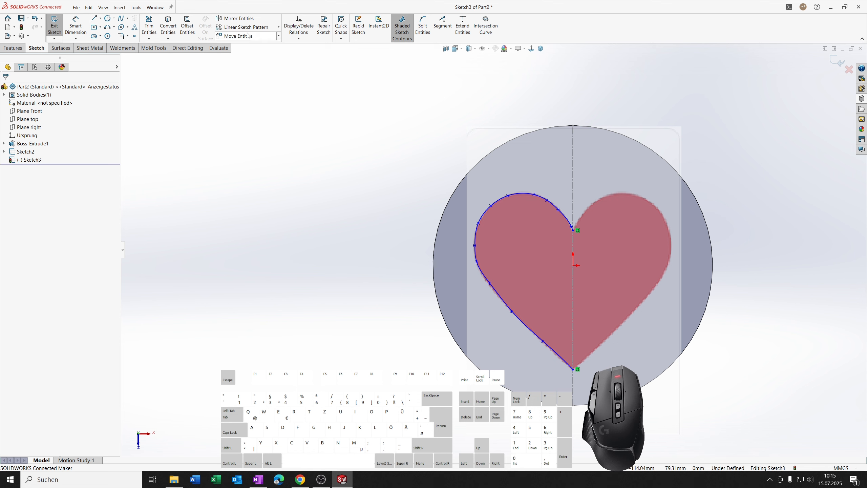
Draw a vertical construction line from the heart's notch up along the centreline to just above the lobes.
left_click(242, 19)
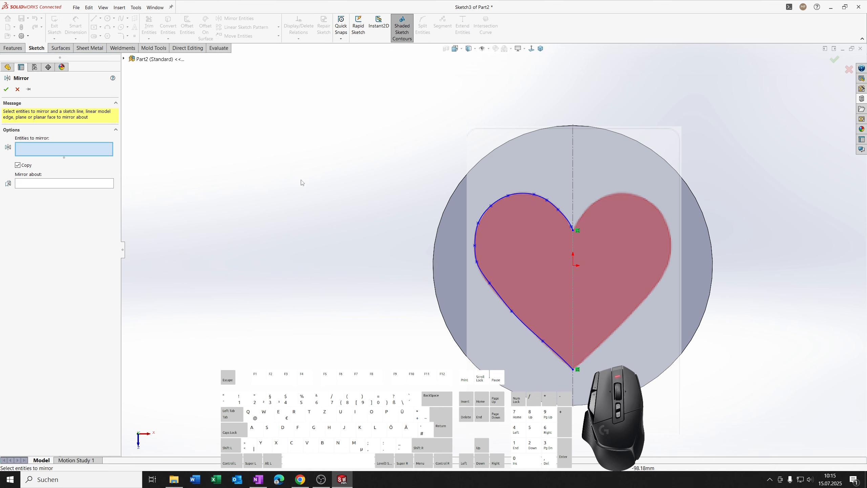
key("Escape")
right_click_drag(346, 164, 326, 181)
scroll(556, 204, "down", 2)
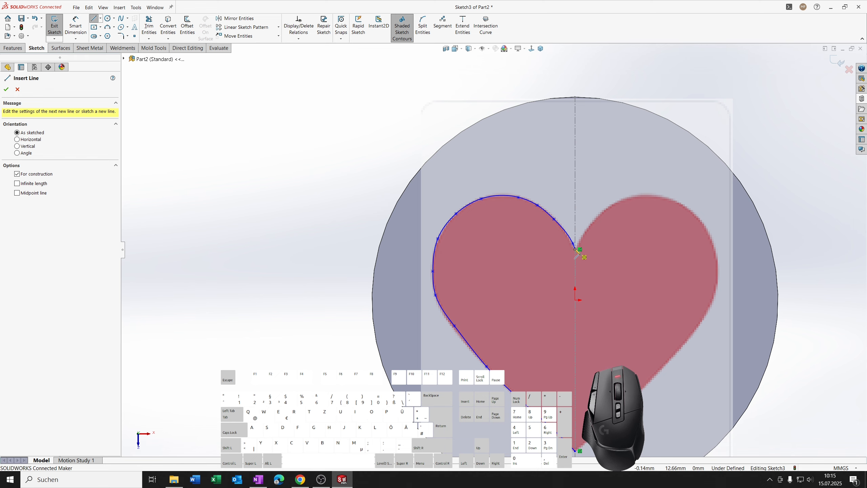
left_click(575, 250)
left_click(575, 179)
key("Escape")
Mirror a copy of the left-half spline about the short vertical construction line to complete the heart outline.
scroll(574, 239, "down", 2)
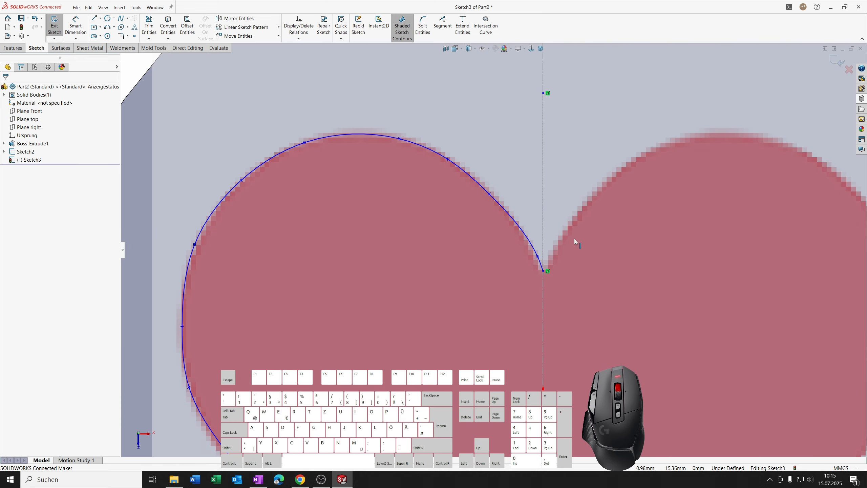
scroll(568, 242, "down", 3)
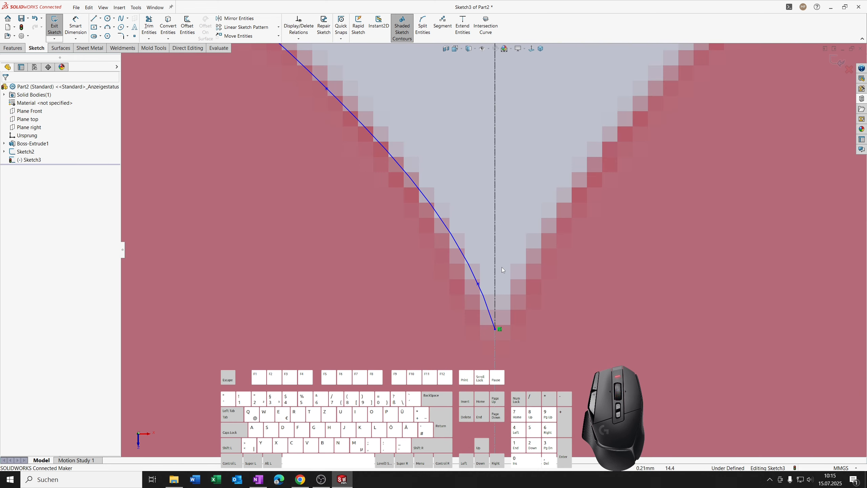
scroll(501, 267, "up", 3)
scroll(498, 254, "up", 2)
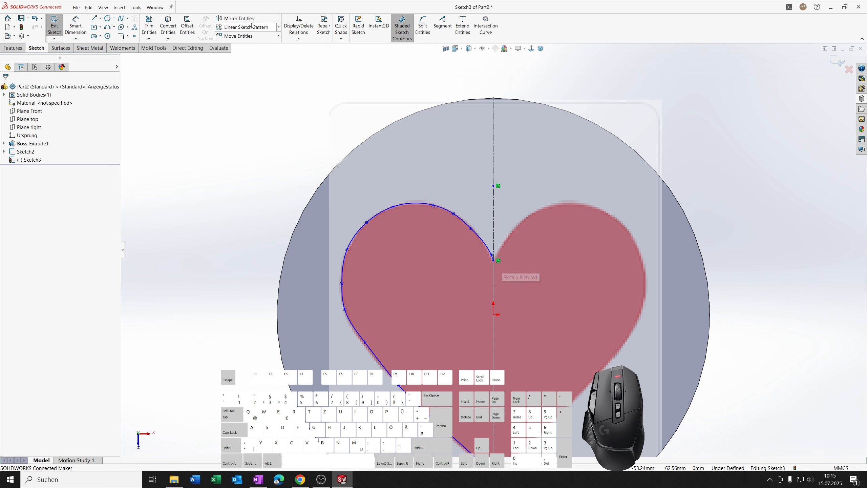
left_click(251, 21)
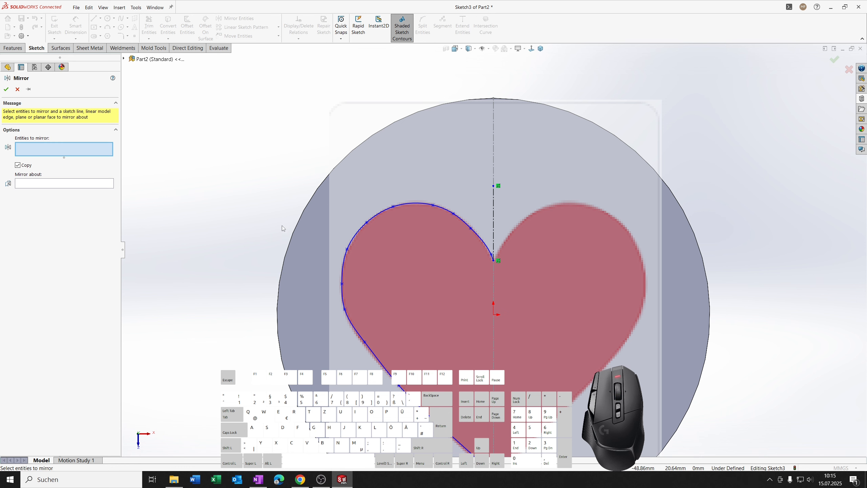
left_click(474, 235)
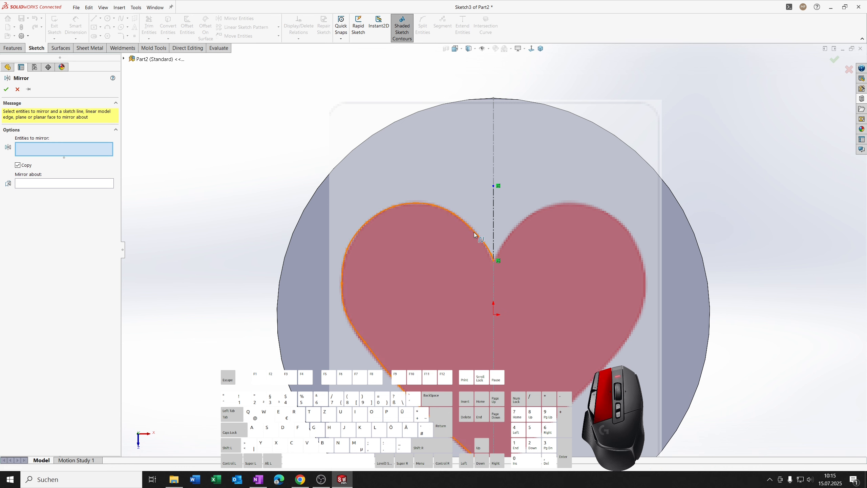
left_click(80, 185)
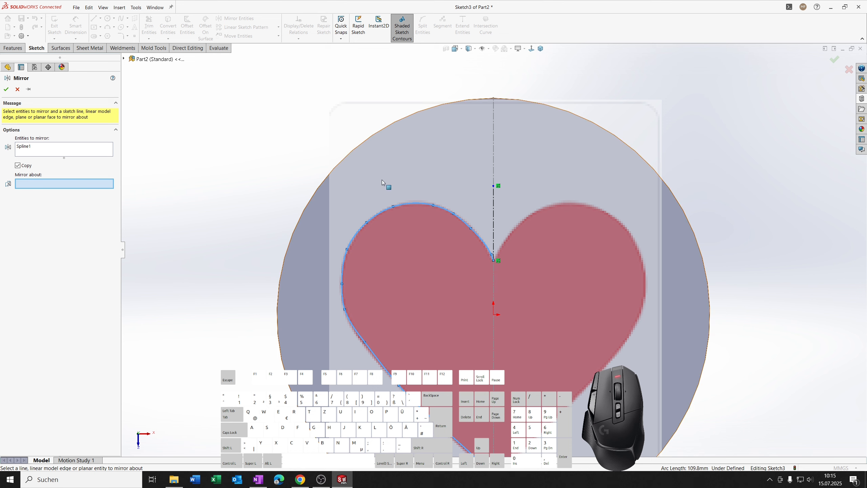
left_click(493, 213)
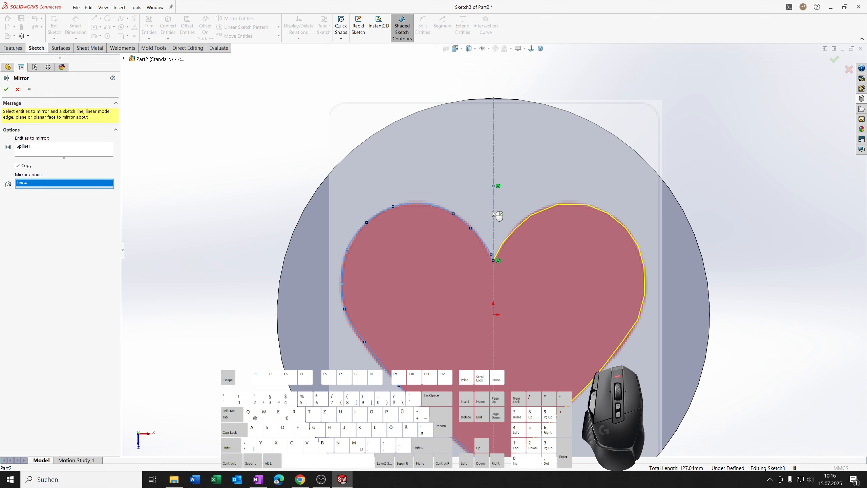
right_click(492, 210)
scroll(503, 258, "up", 4)
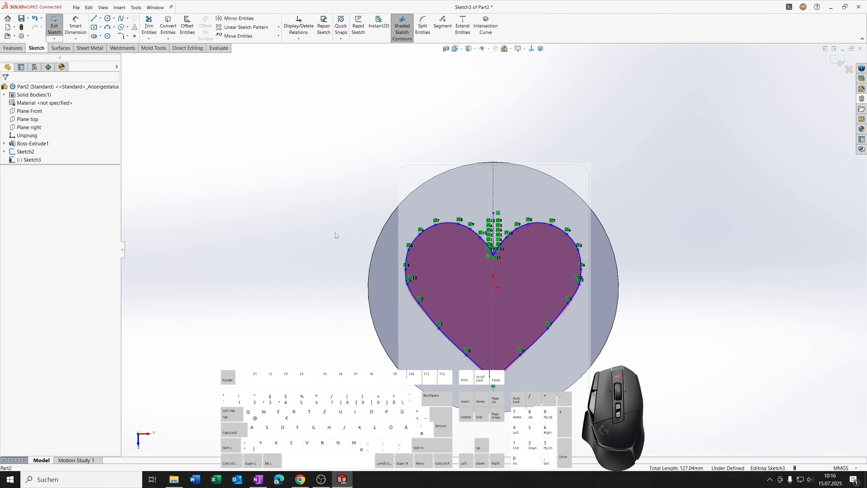
Exit the sketch and extrude the heart profile 10 mm blind from the disc's top face, merged with the disc.
key("d")
left_click(340, 237)
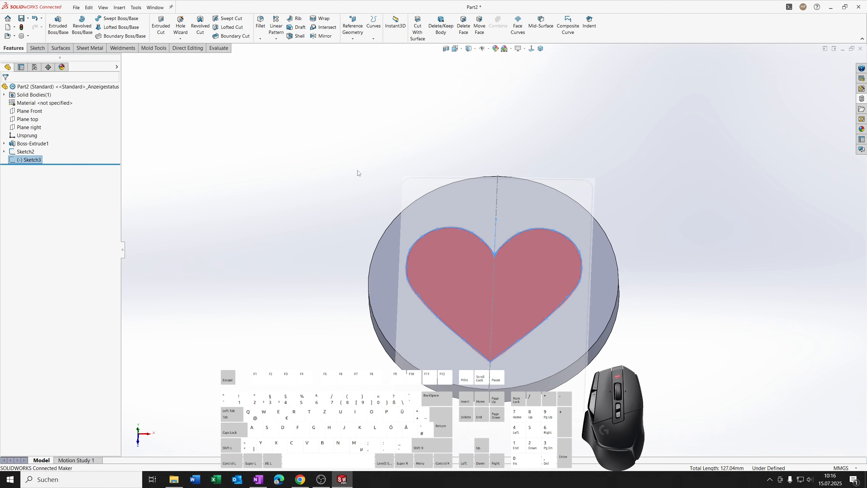
left_click(58, 26)
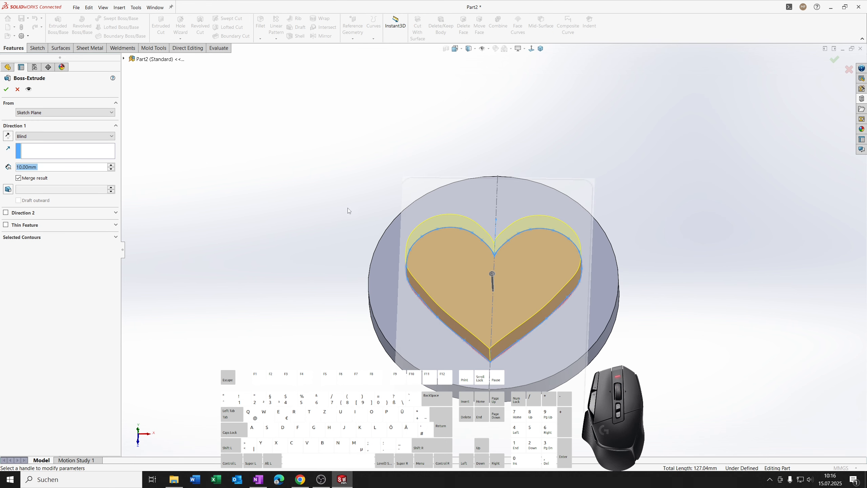
left_click(6, 89)
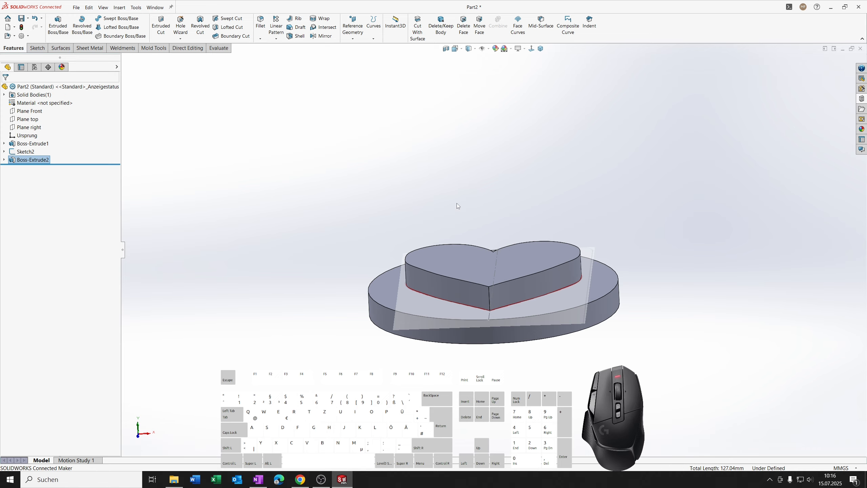
middle_click_drag(457, 204, 495, 186)
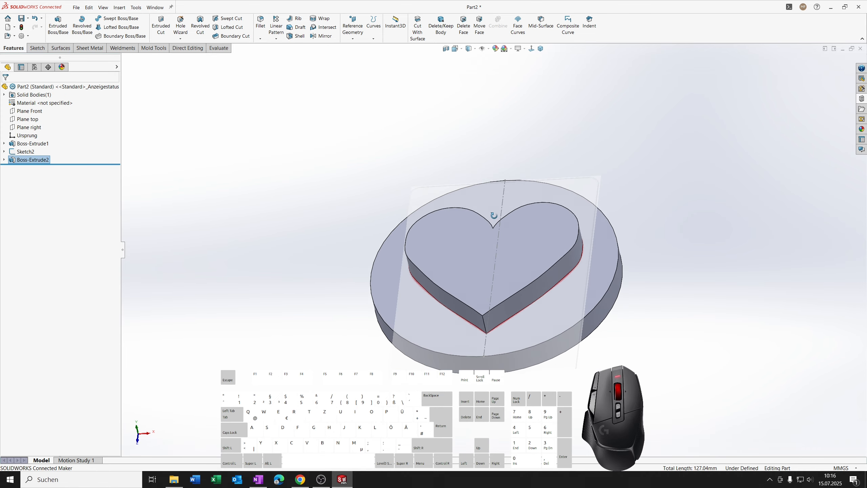
Create a new folder named "Own Lib" in the Design Library.
scroll(486, 243, "down", 2)
middle_click_drag(487, 243, 480, 234)
scroll(443, 292, "up", 2)
middle_click_drag(443, 293, 459, 272)
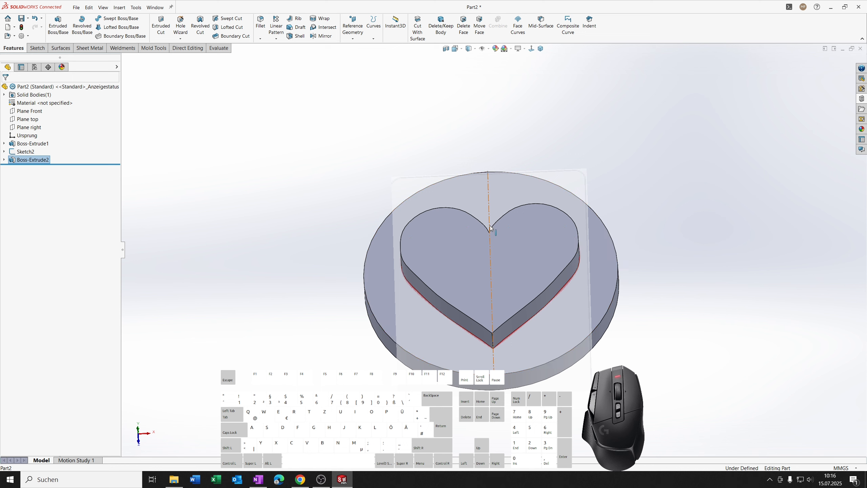
left_click(862, 98)
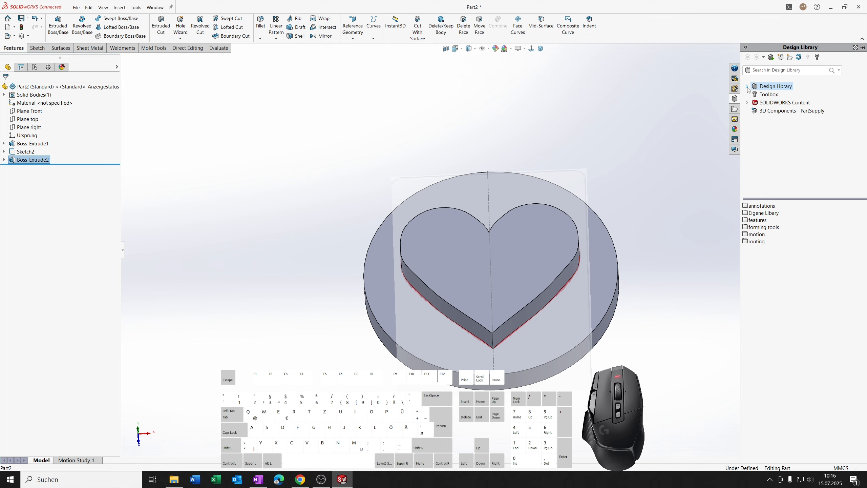
left_click(790, 57)
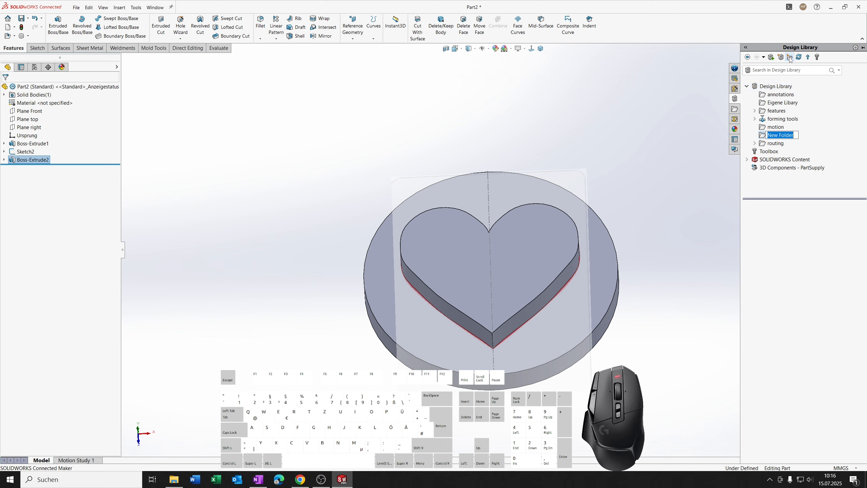
type("Own Lib")
key("Return")
left_click(667, 141)
Delete the heart's extrusion while keeping its sketch, and hide all item types, including the sketch picture.
right_click(64, 161)
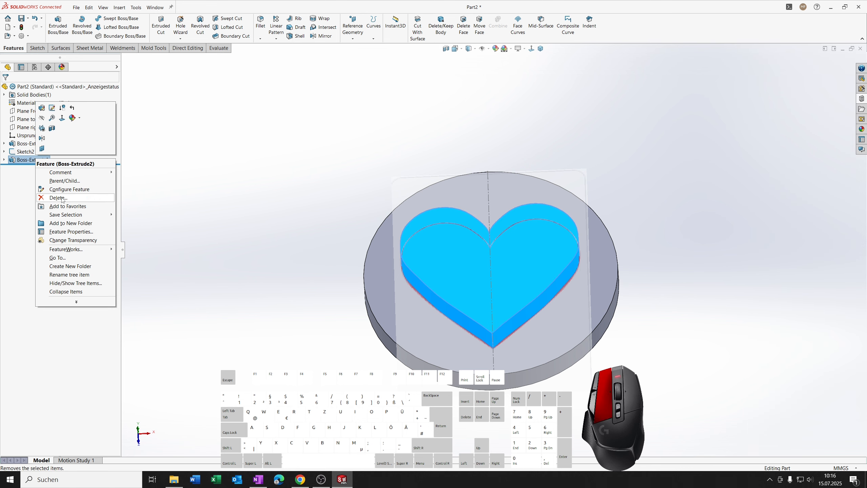
left_click(61, 197)
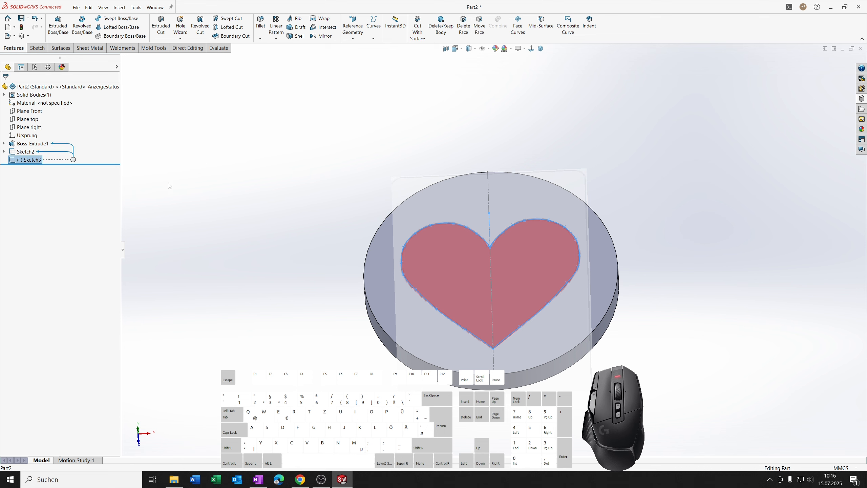
left_click(323, 174)
left_click(481, 49)
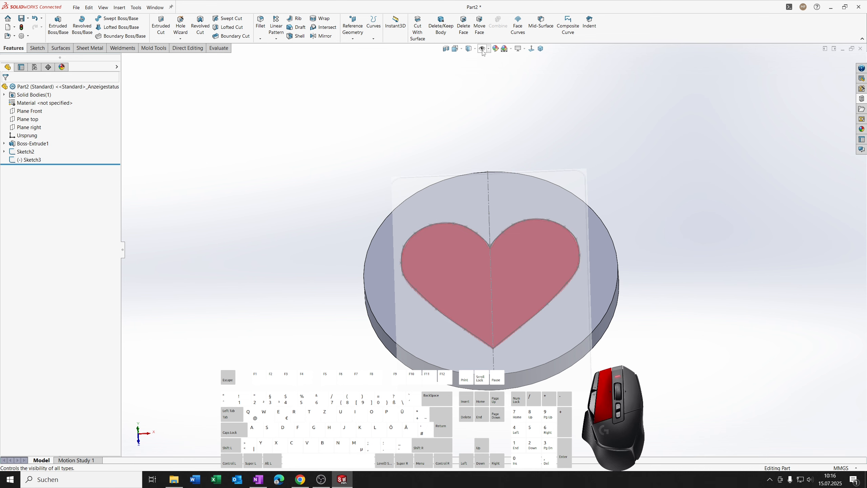
Edit the heart sketch and make a block from both spline halves, with its insertion point at the sketch origin.
left_click(31, 160)
left_click(45, 109)
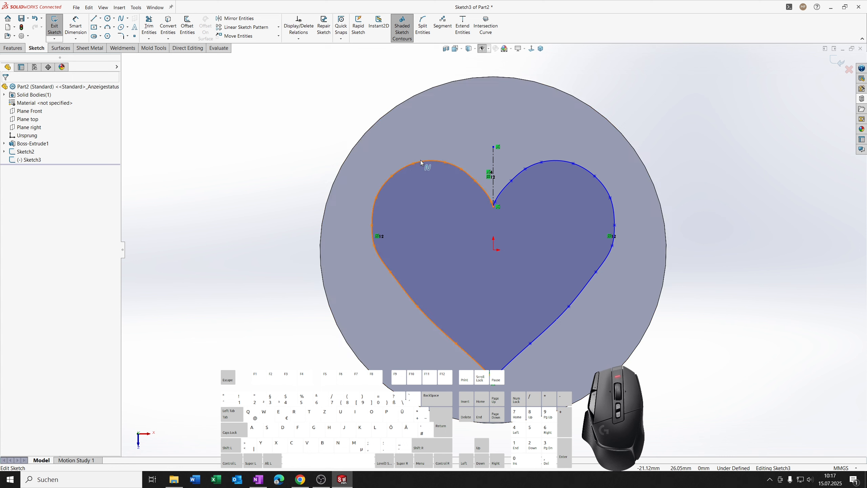
left_click(420, 161)
right_click(420, 161)
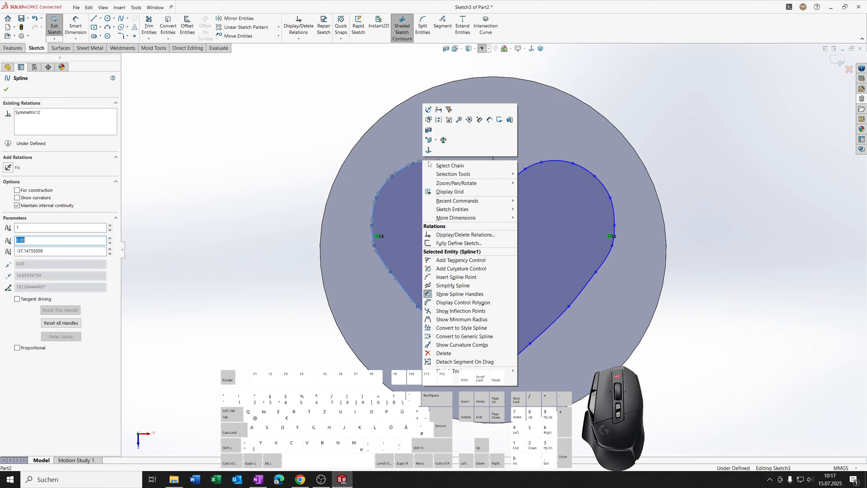
left_click(449, 120)
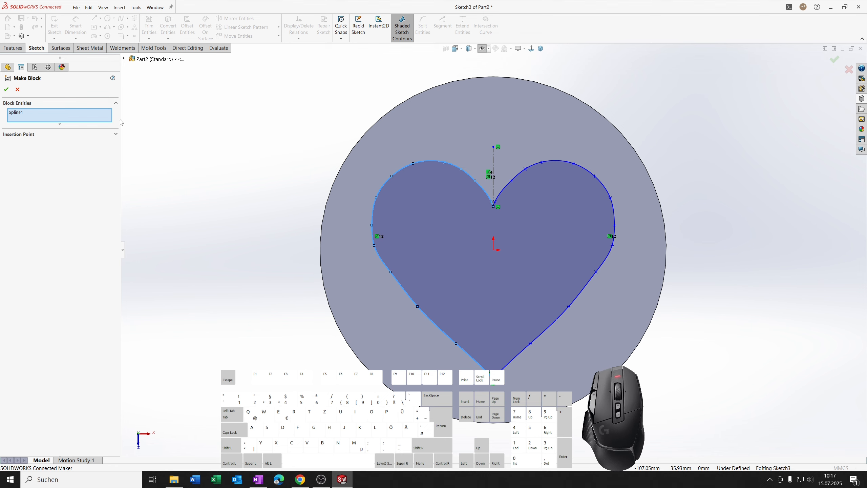
left_click(502, 188)
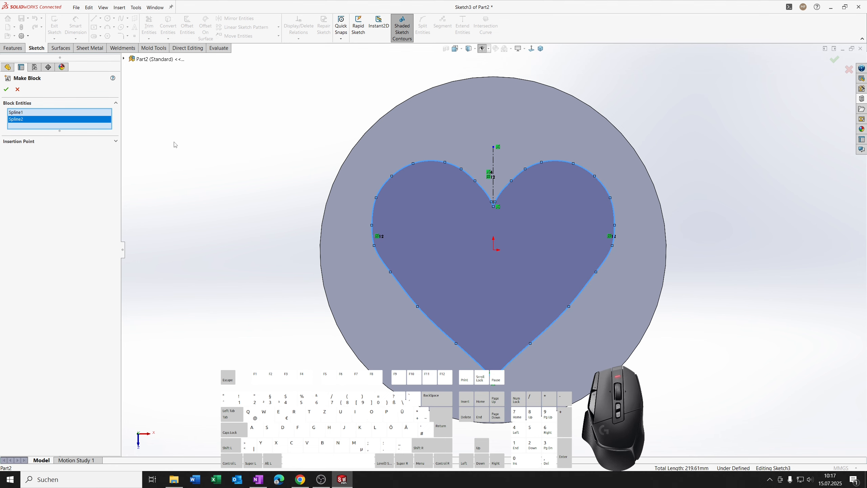
left_click(115, 142)
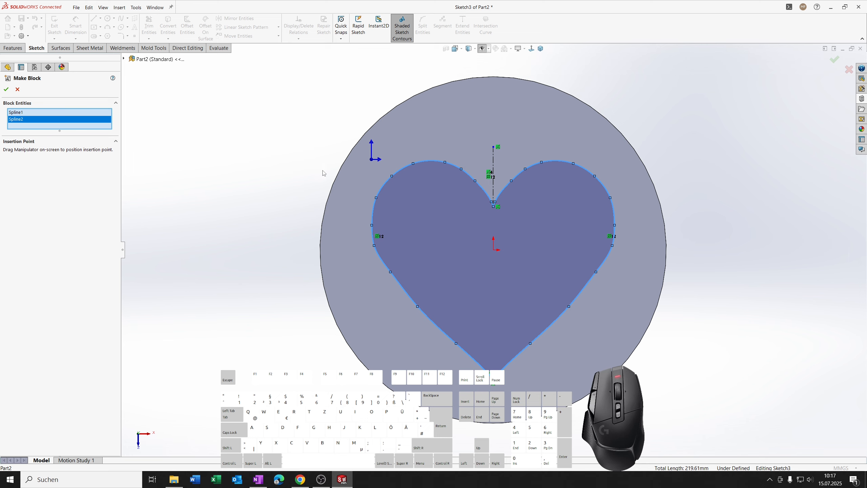
mouse_move(372, 160)
left_mouse_down()
mouse_move(445, 145)
mouse_move(509, 238)
mouse_move(494, 251)
left_mouse_up()
left_click(6, 89)
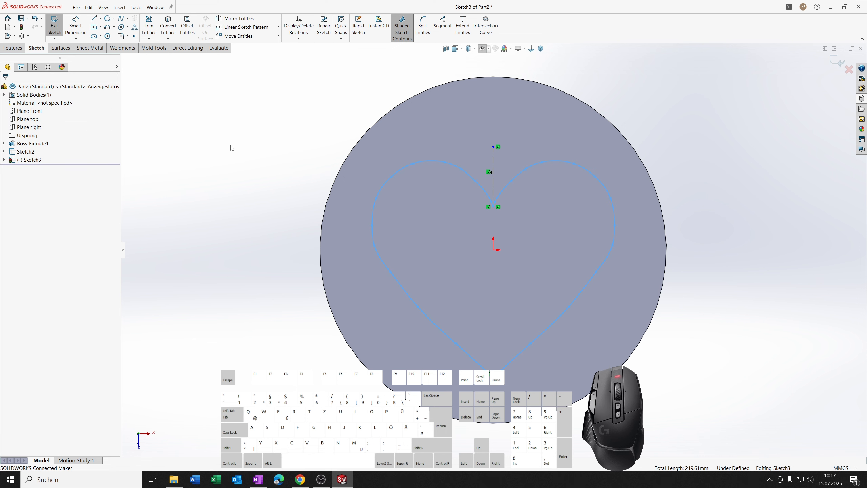
left_click(424, 162)
right_click(424, 162)
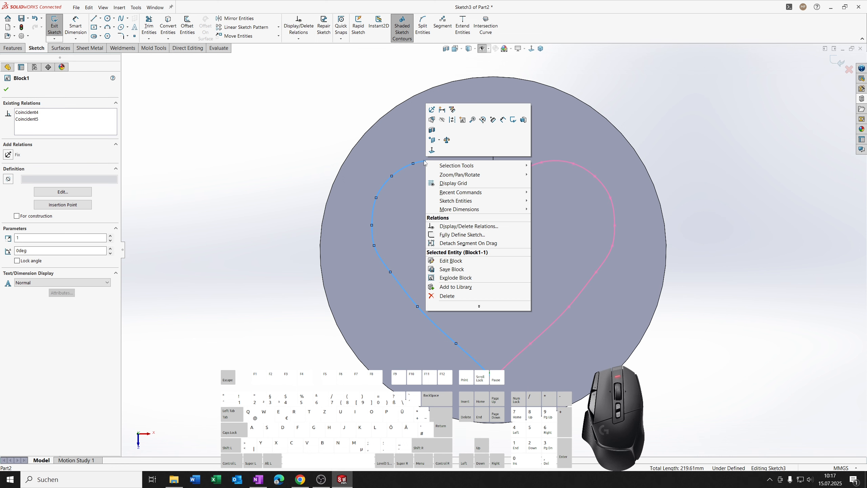
left_click(460, 270)
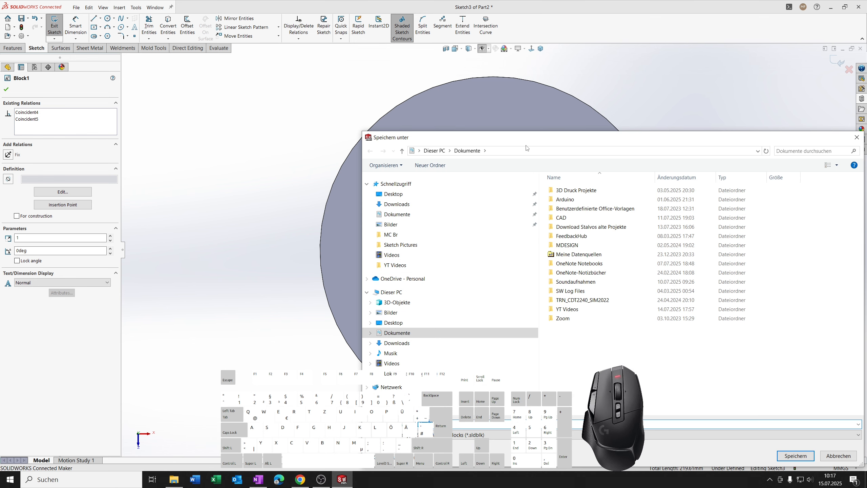
left_click_drag(548, 140, 411, 129)
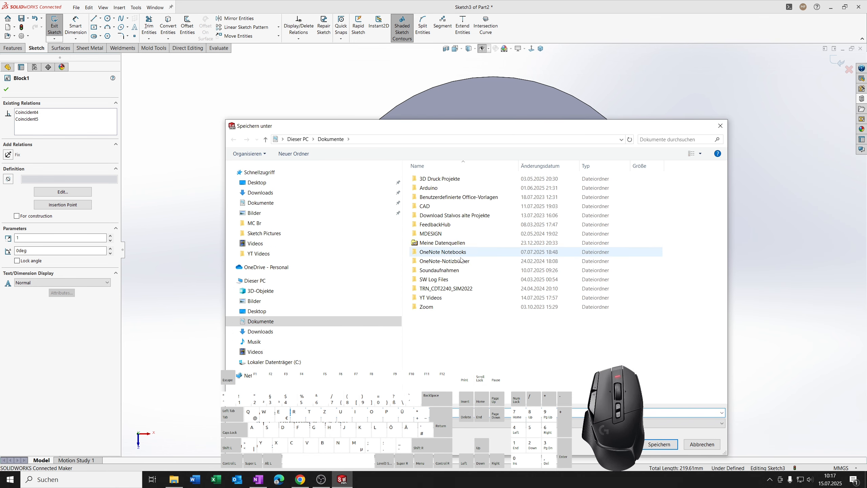
left_click(720, 125)
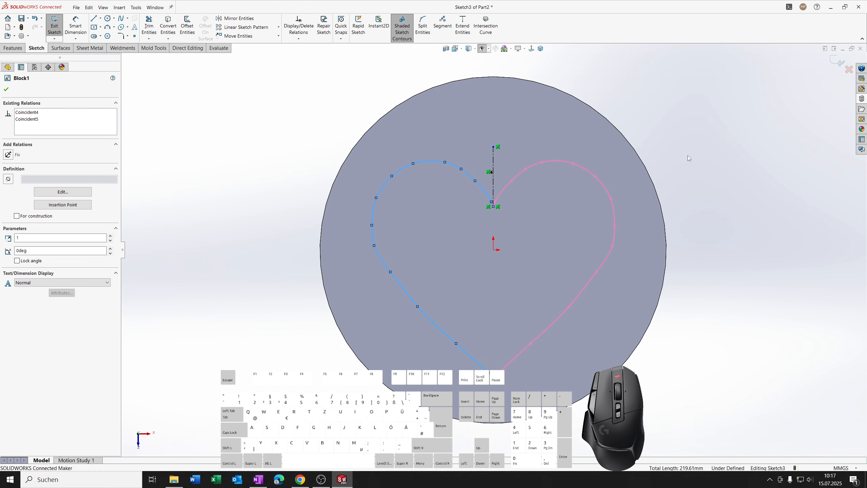
left_click(6, 89)
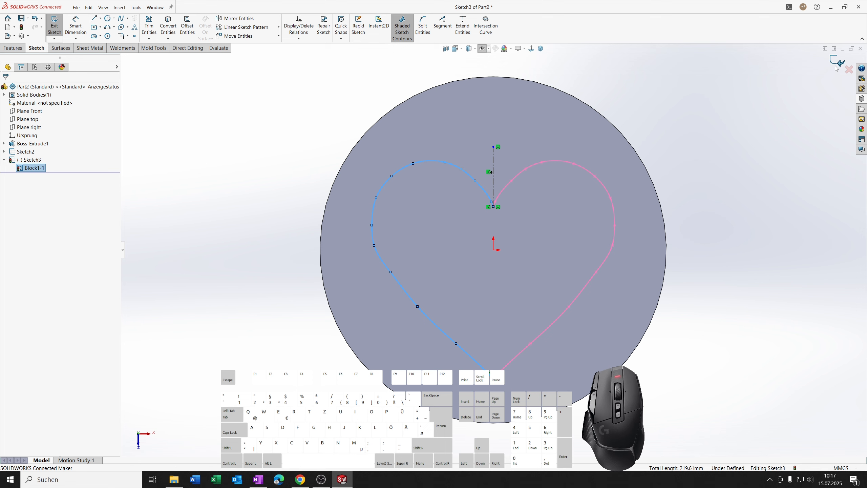
Add the heart block to the library folder Own Lib as Block1 in SOLIDWORKS Blocks format, and exit the sketch.
left_click(862, 99)
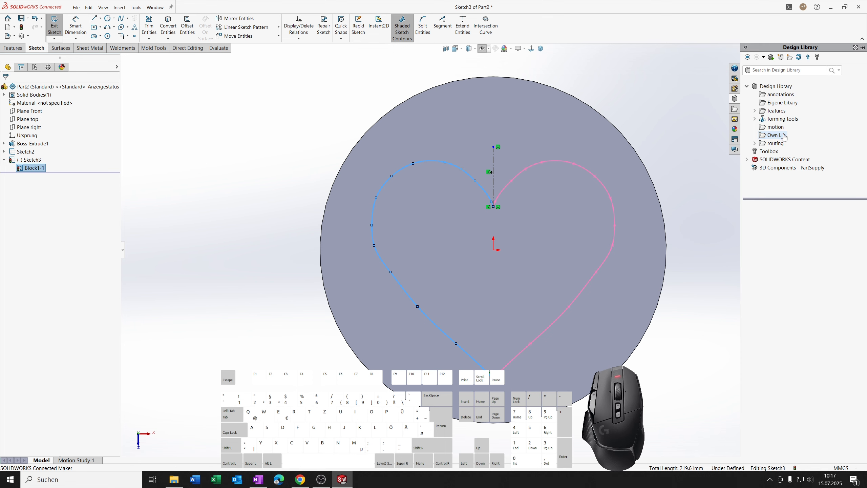
left_click(771, 57)
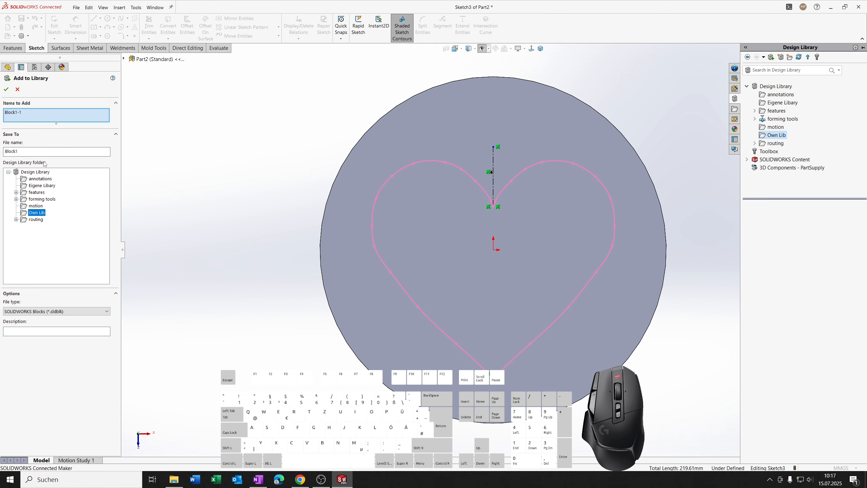
left_click(6, 89)
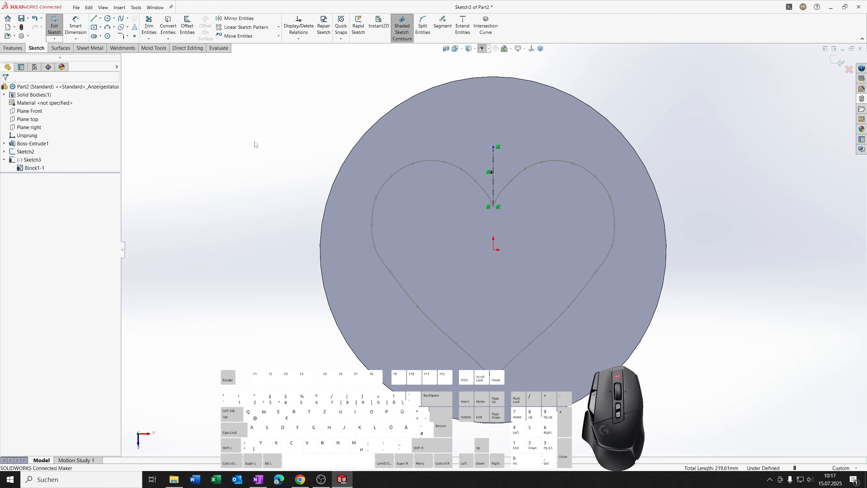
left_click(836, 61)
Insert Block1 from the Own Lib library folder once on the disc's top face at the origin, and exit the new sketch.
left_click(861, 100)
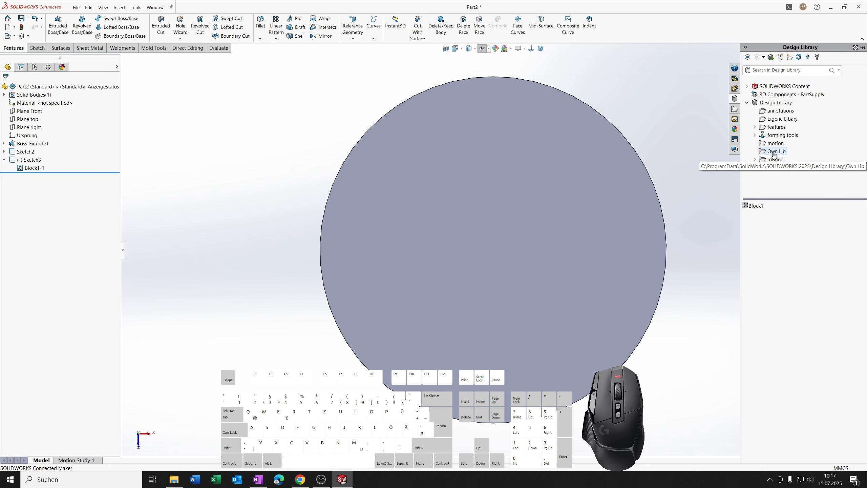
left_click(799, 60)
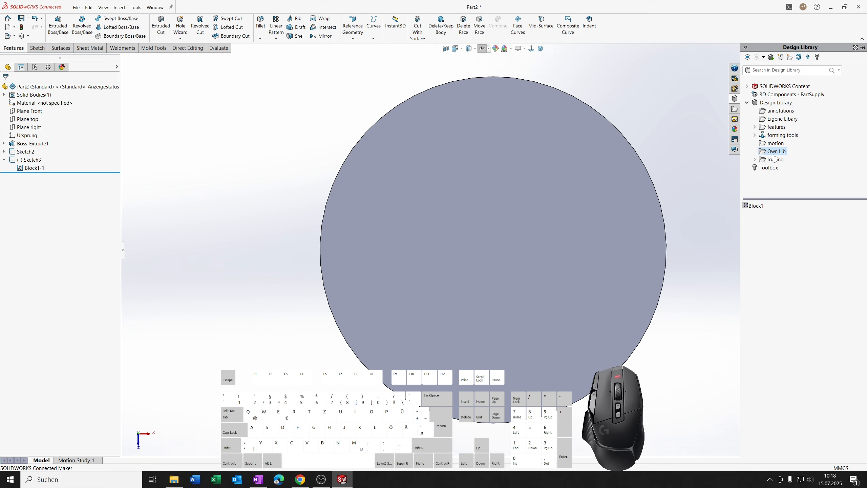
left_click(755, 206)
mouse_move(757, 210)
left_click_drag(754, 207, 491, 250)
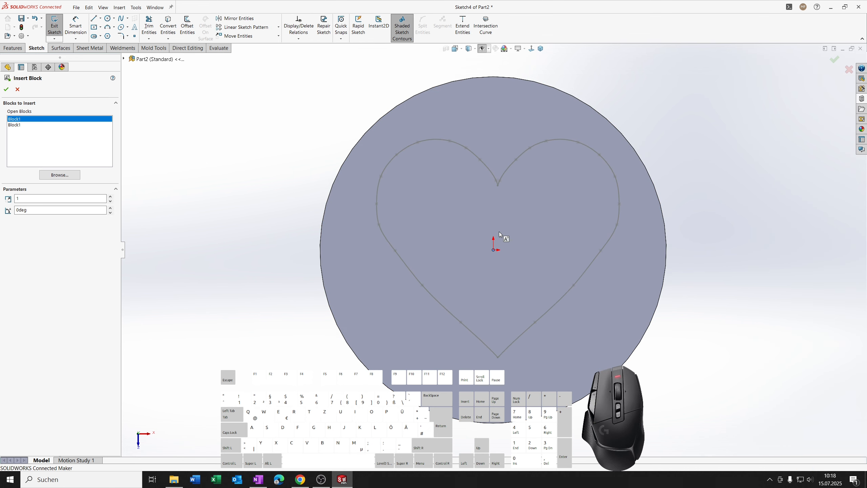
left_click(494, 249)
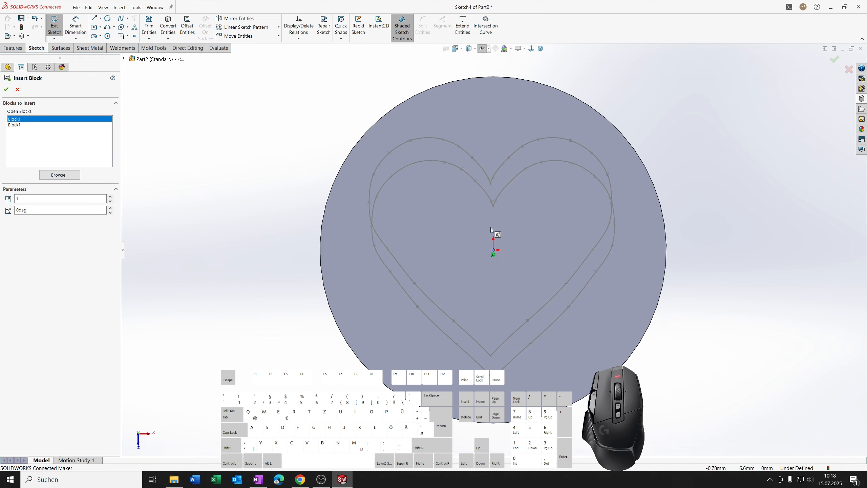
key("Escape")
scroll(483, 220, "up", 1)
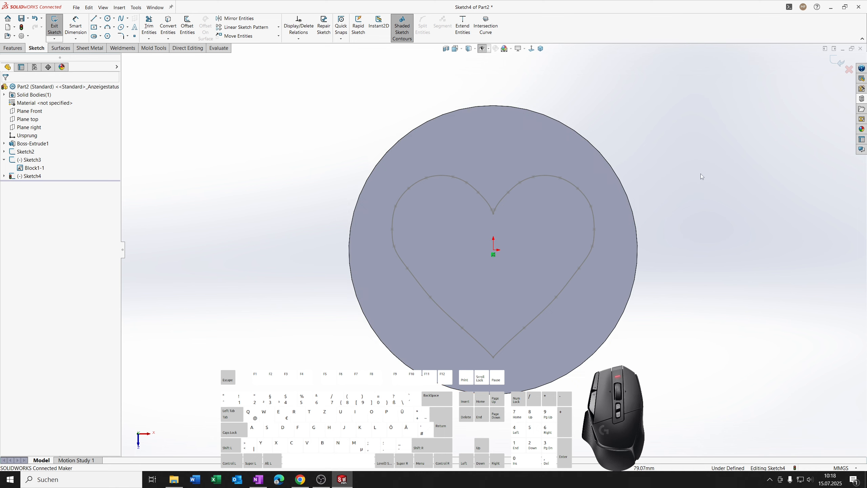
left_click(838, 62)
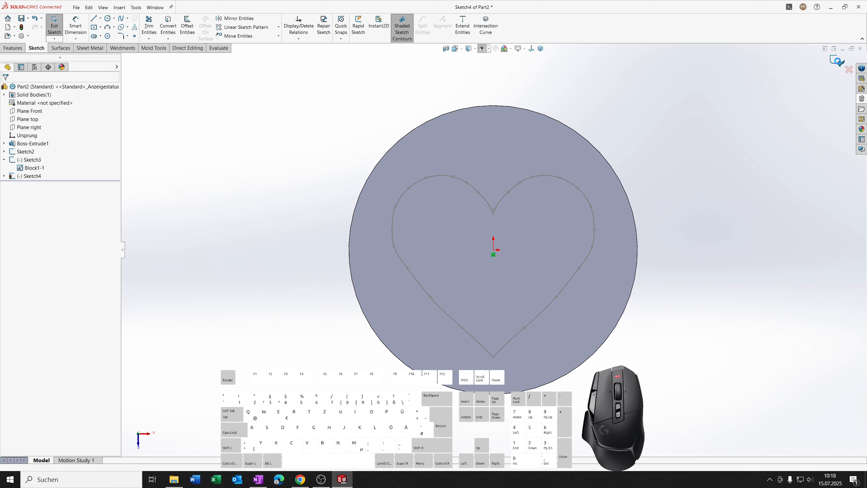
Extrude the sketch with the inserted heart block 10 mm blind from the disc's top face, merged with the disc.
left_click(58, 25)
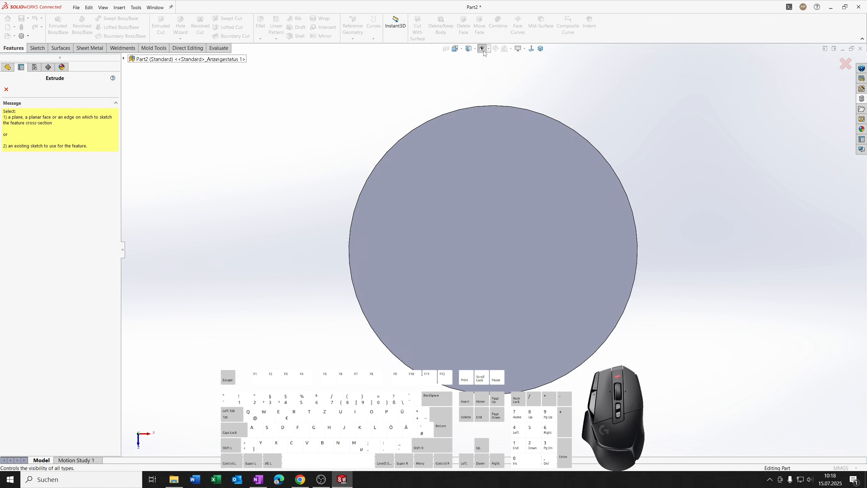
mouse_move(482, 109)
middle_mouse_down()
mouse_move(408, 109)
mouse_move(436, 134)
mouse_move(440, 128)
middle_mouse_up()
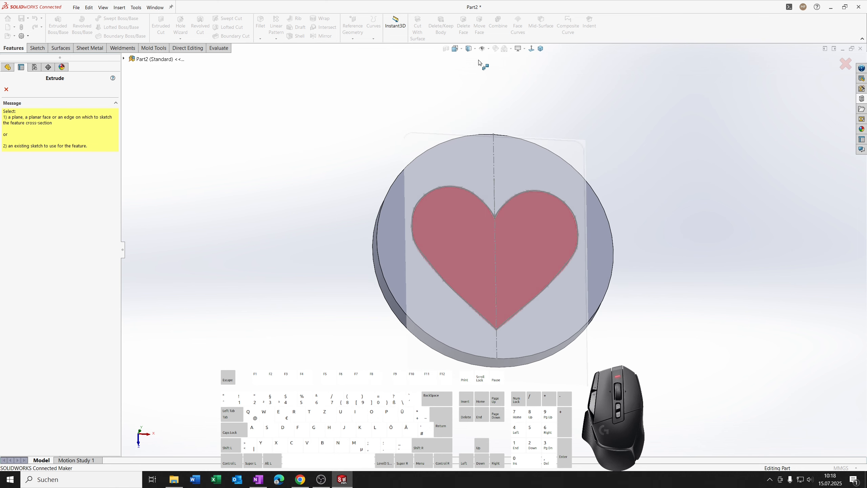
left_click(482, 48)
left_click(124, 59)
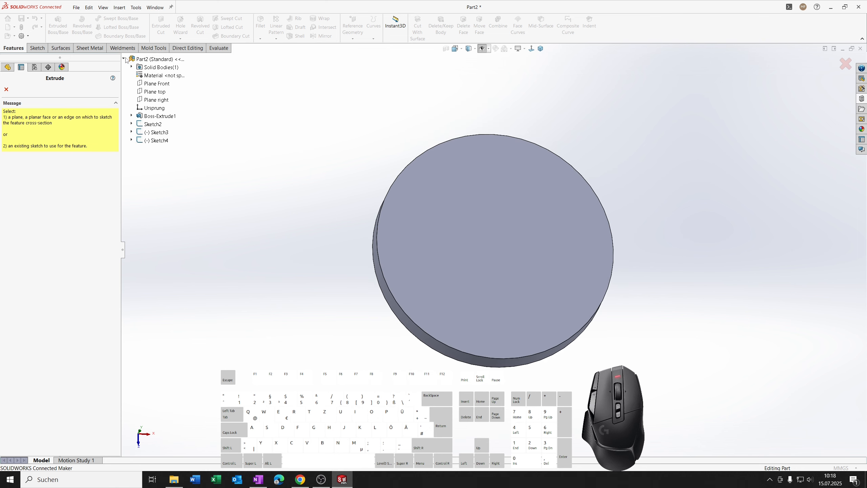
left_click(150, 141)
middle_click_drag(338, 168, 333, 87)
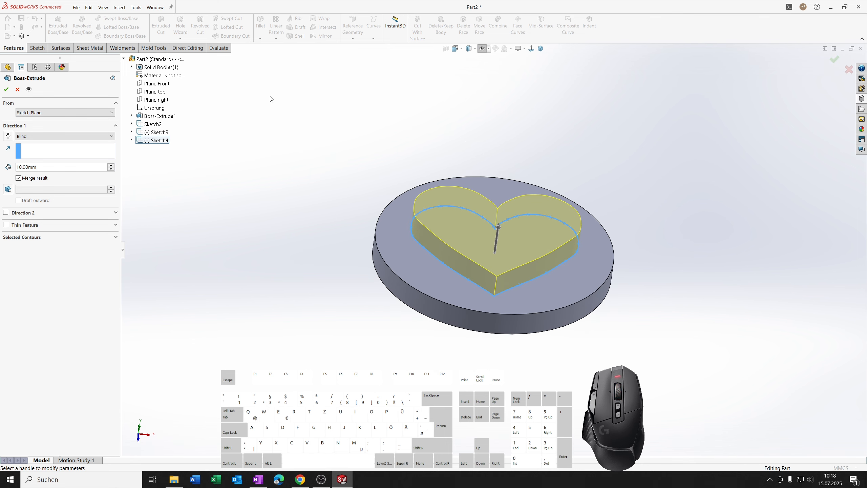
left_click(6, 89)
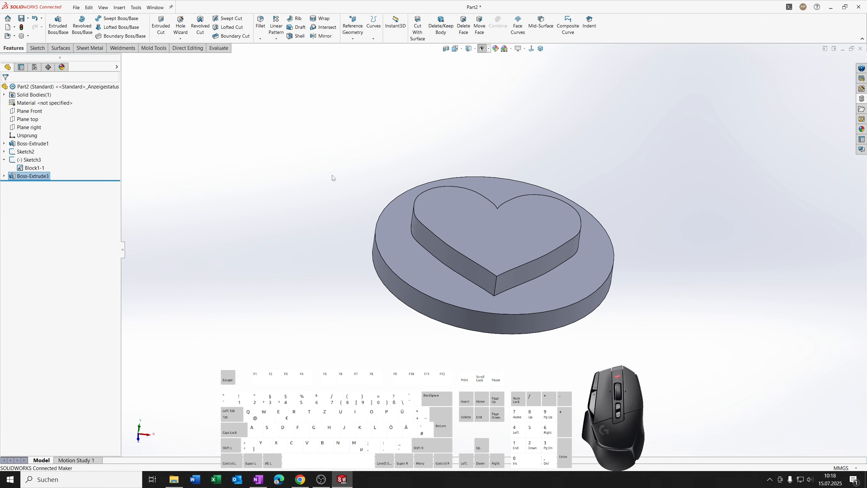
Color the raised heart's extrusion feature dark red, RGB 192, 0, 0.
middle_click_drag(333, 177, 325, 196)
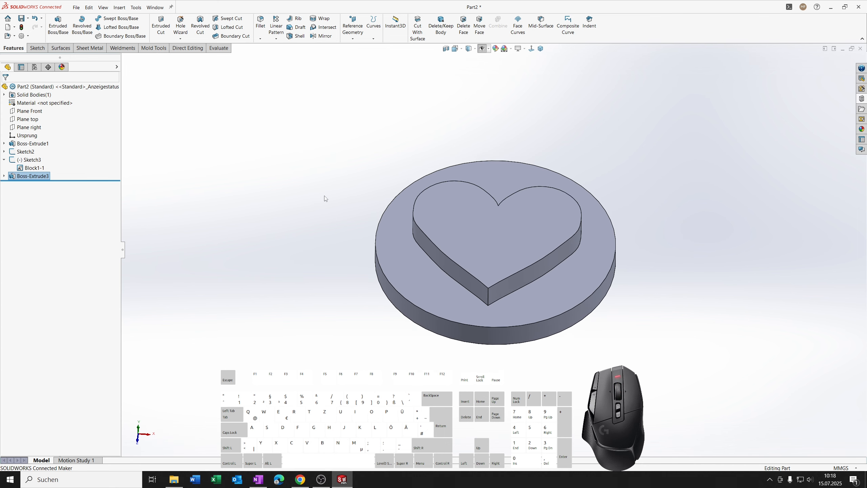
left_click(525, 210)
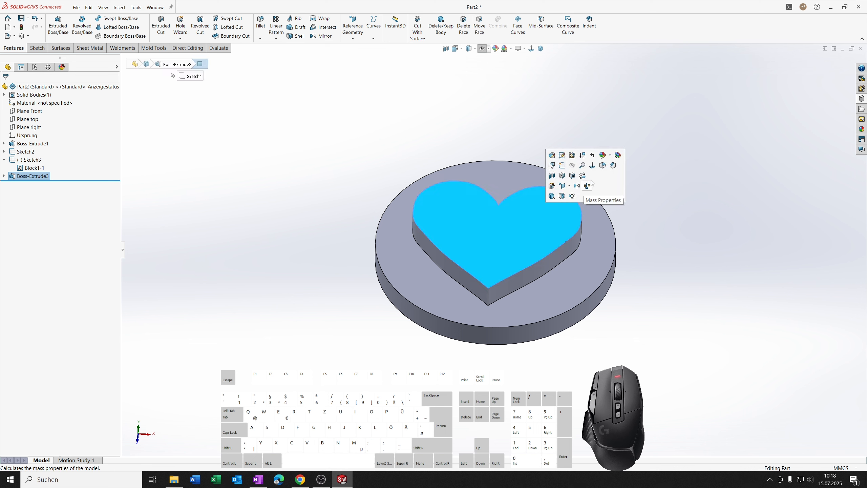
left_click(609, 156)
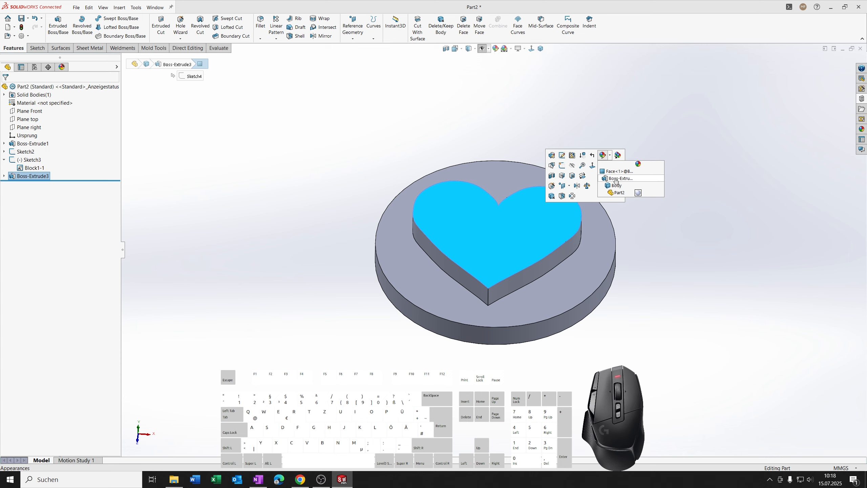
left_click(616, 179)
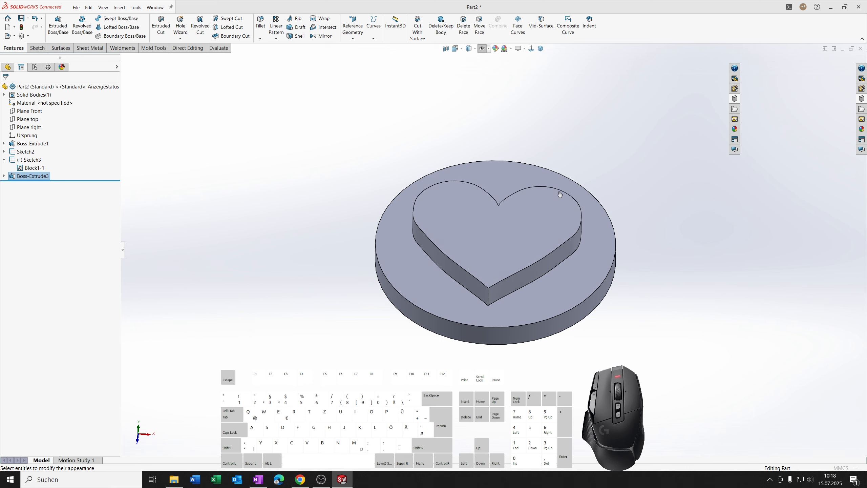
left_click_drag(82, 281, 17, 289)
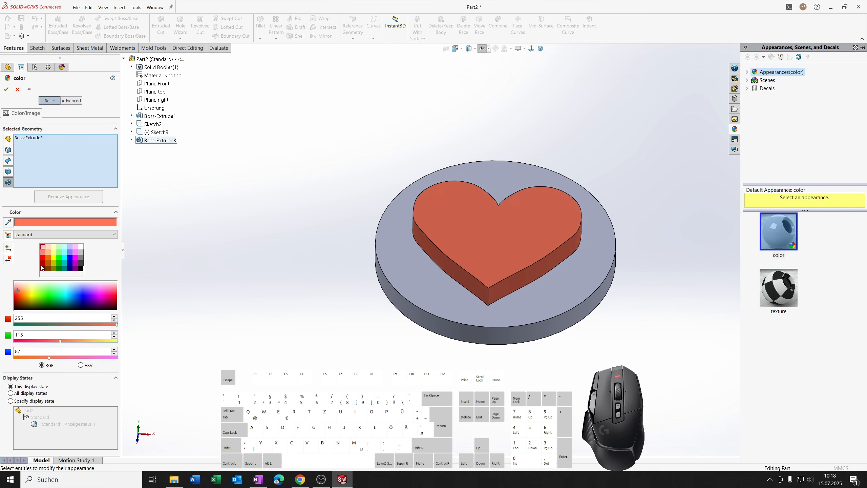
left_click(43, 263)
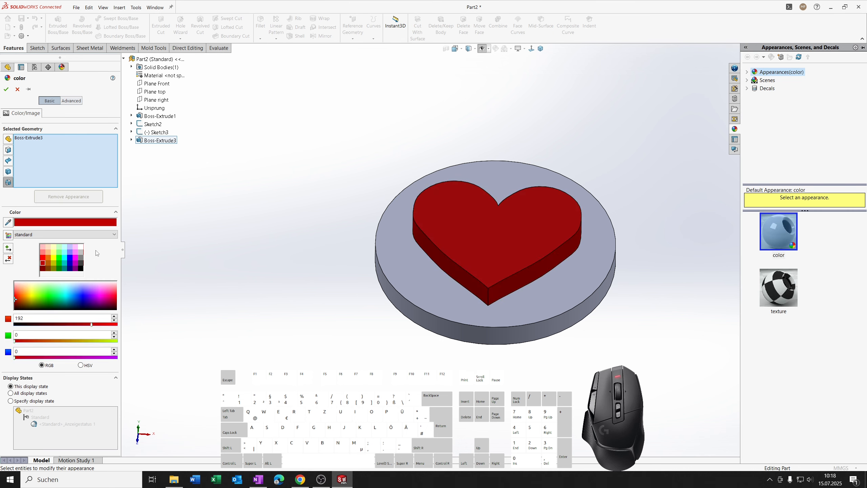
left_click(6, 89)
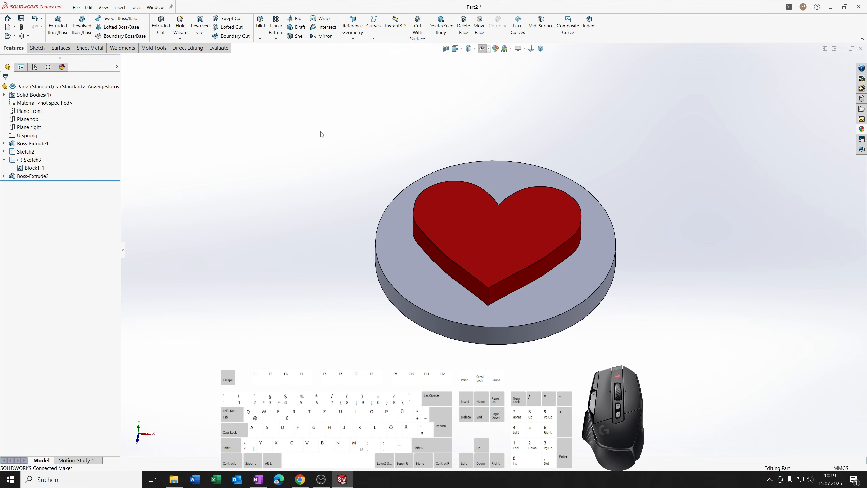
scroll(492, 226, "up", 3)
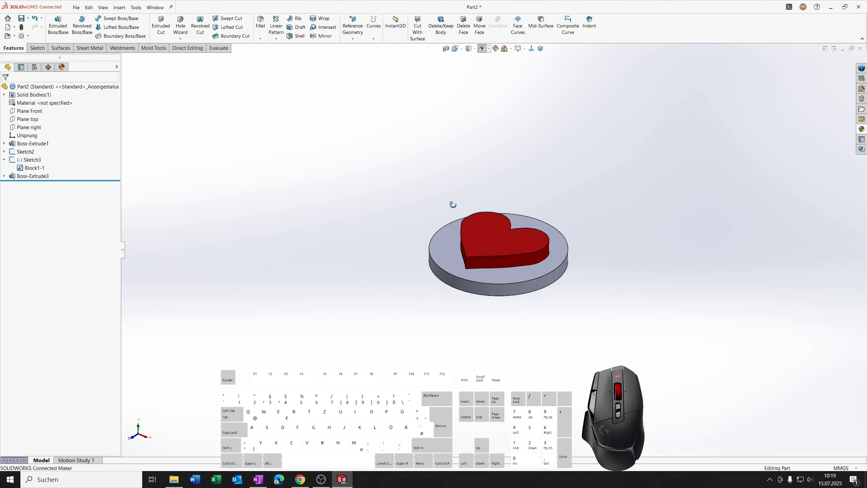